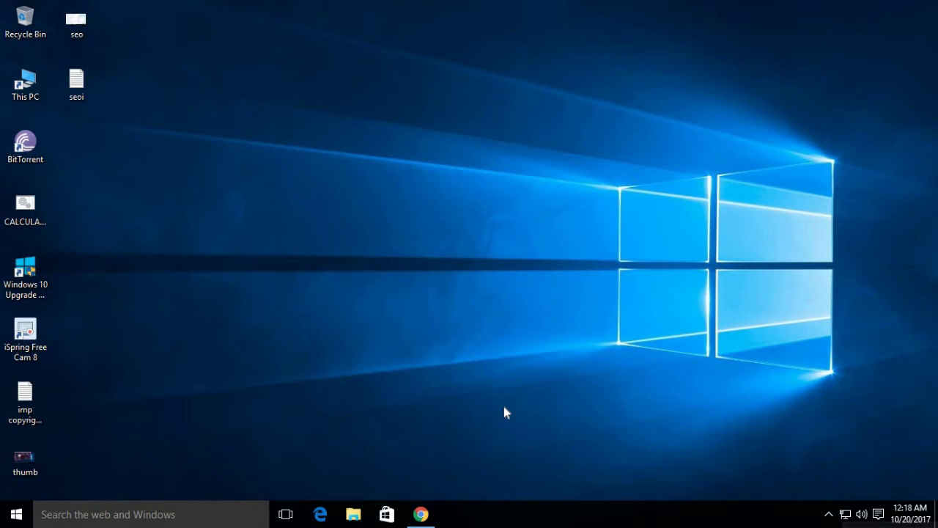
Return to the Creator Studio edit page for the WWE 2K18 video
click(432, 512)
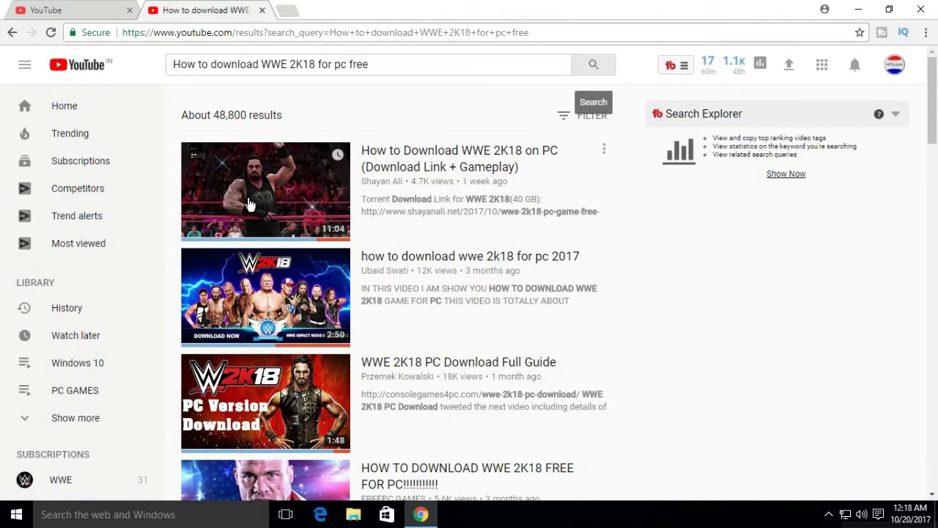
click(49, 13)
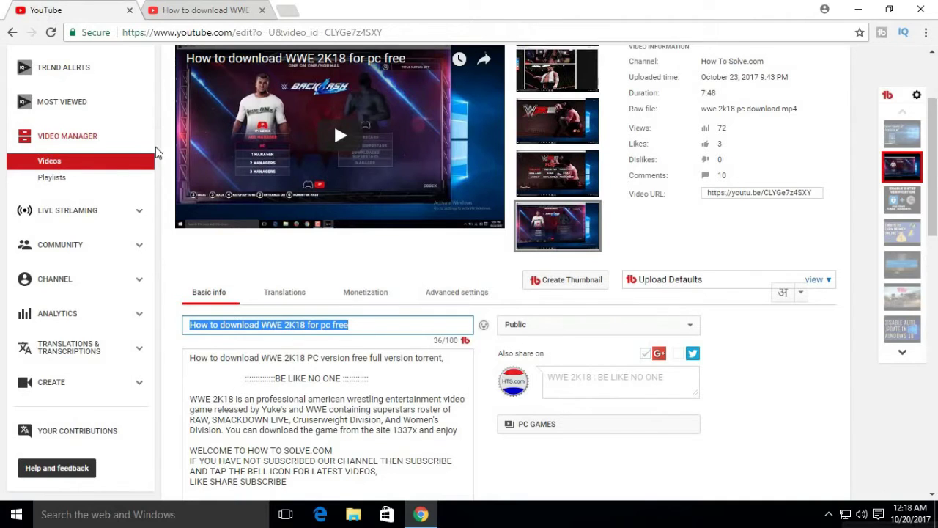
scroll(262, 254, up, 2)
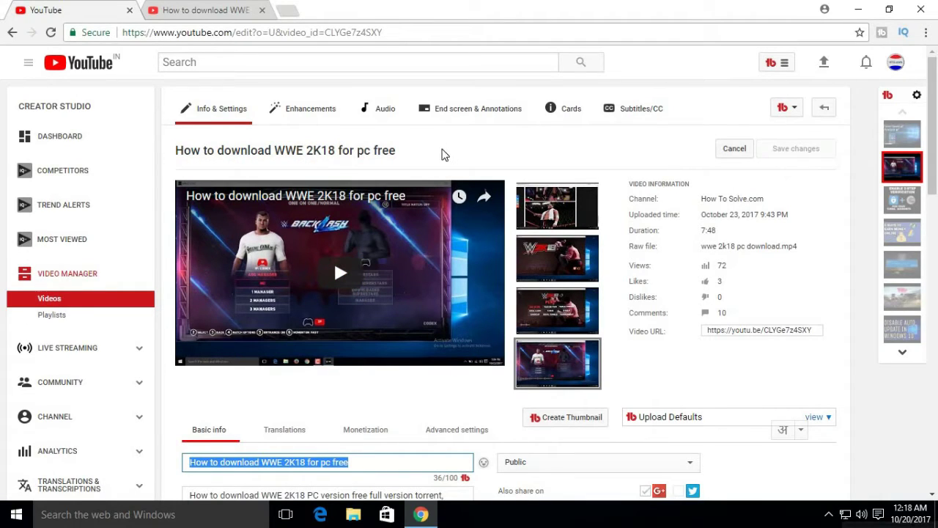
scroll(442, 153, down, 3)
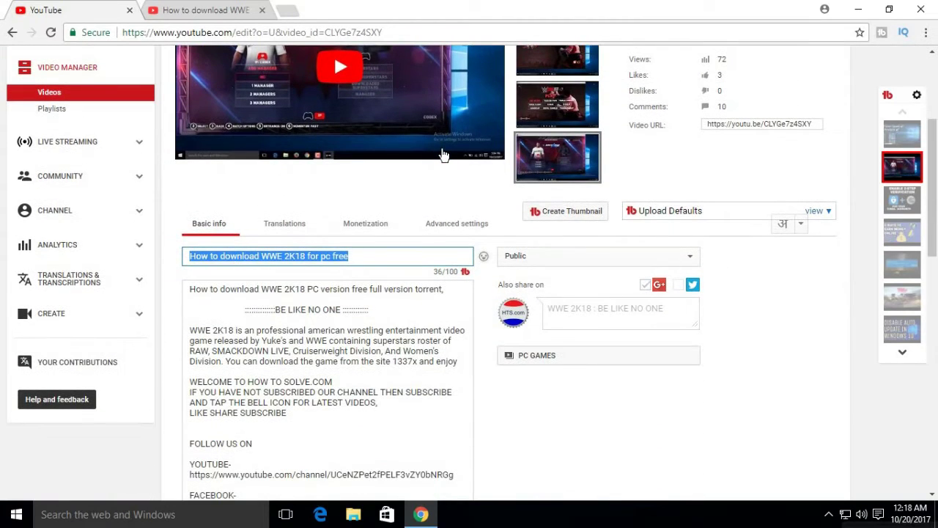
Select the entire title 'How to download WWE 2K18 for pc free' to copy it
click(382, 193)
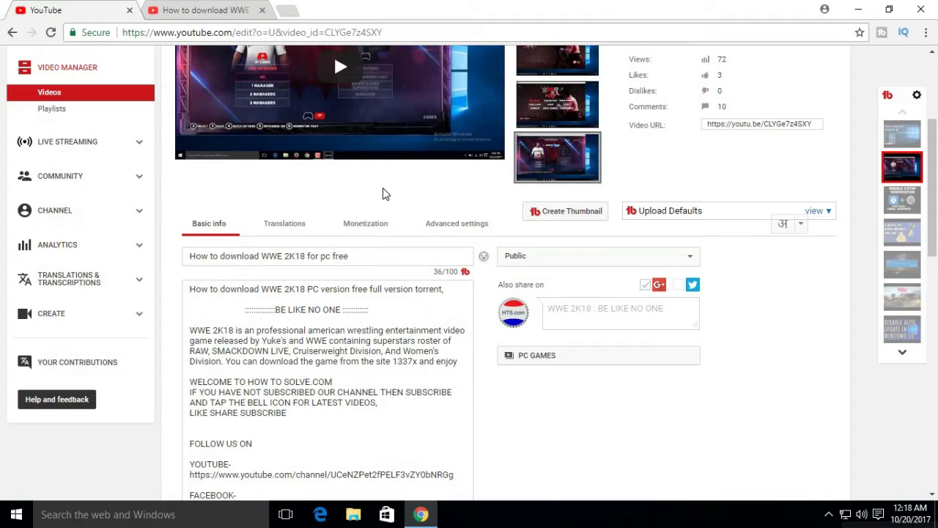
click(387, 253)
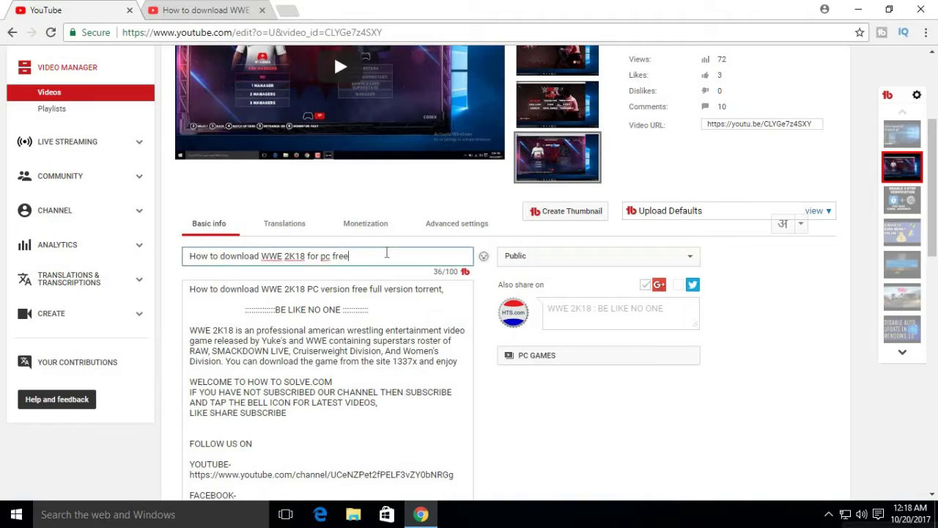
key(shift+Left)
key(shift+Left)
key(shift+Left)
key(shift+Left)
key(shift+Left)
key(shift+Left)
key(shift+Left)
key(shift+Left)
key(shift+Left)
key(shift+Left)
key(shift+Left)
key(shift+Left)
key(shift+Left)
key(shift+Left)
key(shift+Left)
key(shift+Left)
key(shift+Left)
key(shift+Left)
key(shift+Left)
key(shift+Left)
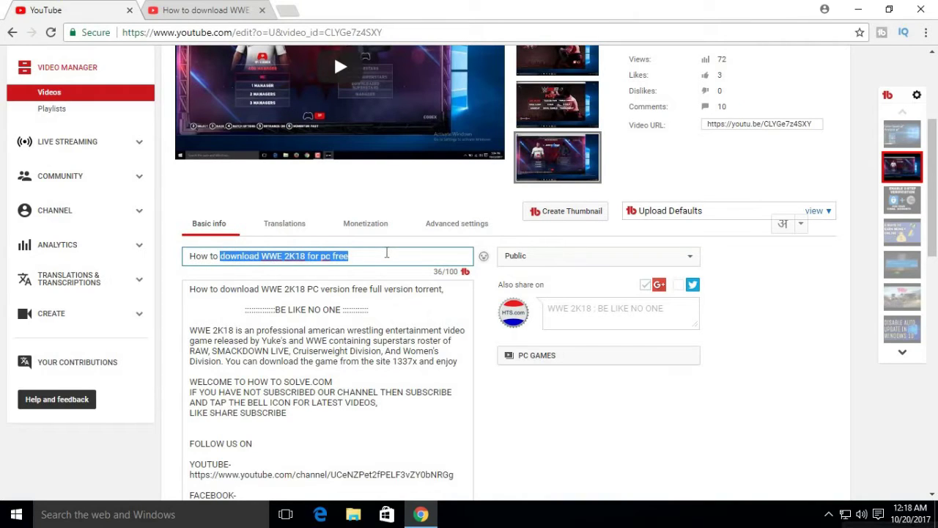
key(shift+Right)
key(shift+Right)
key(shift+Right)
key(shift+Right)
key(shift+Right)
key(shift+Right)
key(shift+Right)
key(shift+Right)
key(shift+Right)
key(shift+Right)
key(shift+Right)
key(shift+Right)
key(shift+Right)
key(shift+Right)
key(shift+Right)
key(shift+Right)
key(shift+Right)
key(shift+Right)
key(shift+Right)
key(shift+Right)
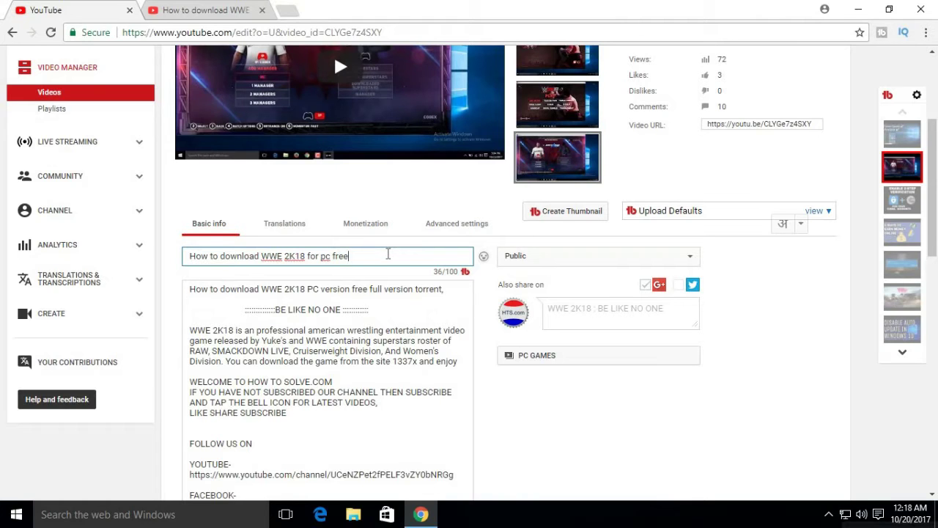
triple_click(365, 256)
key(ctrl+c)
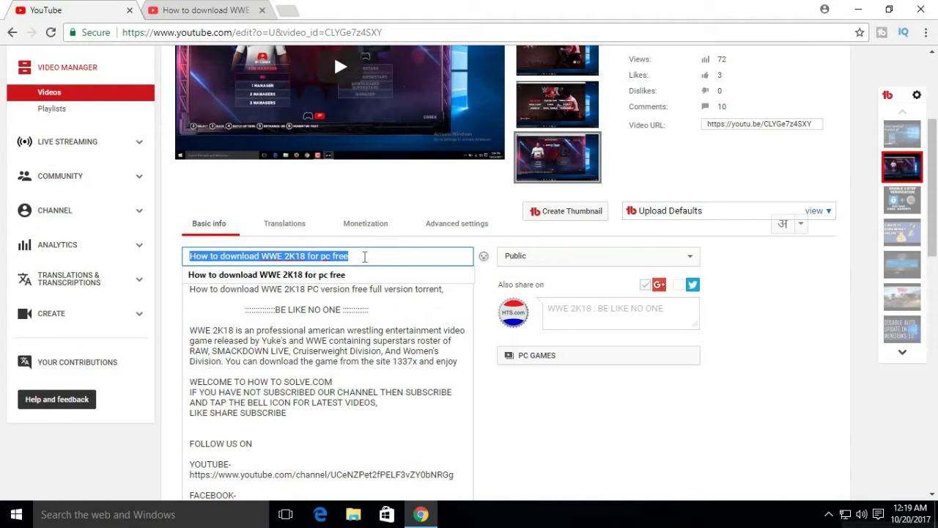
Paste the copied title into the YouTube search box and search it
scroll(325, 184, up, 3)
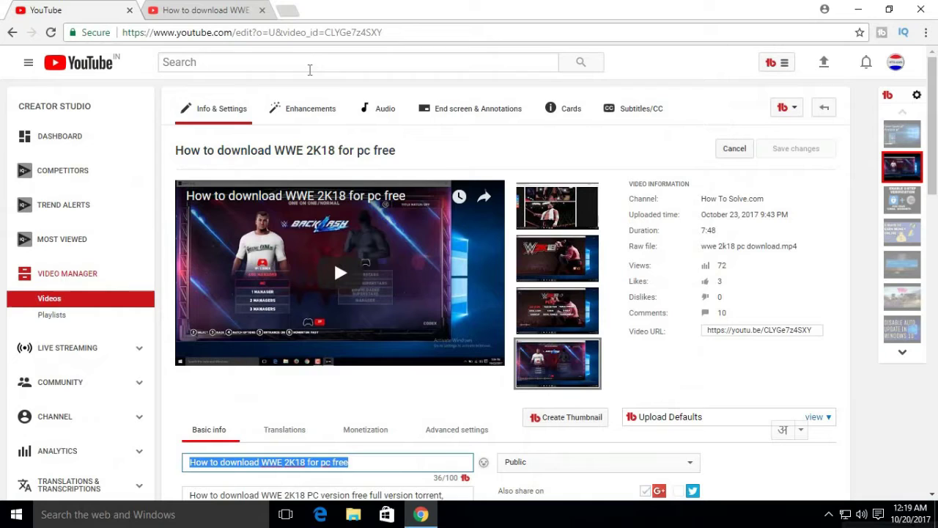
right_click(303, 66)
click(337, 151)
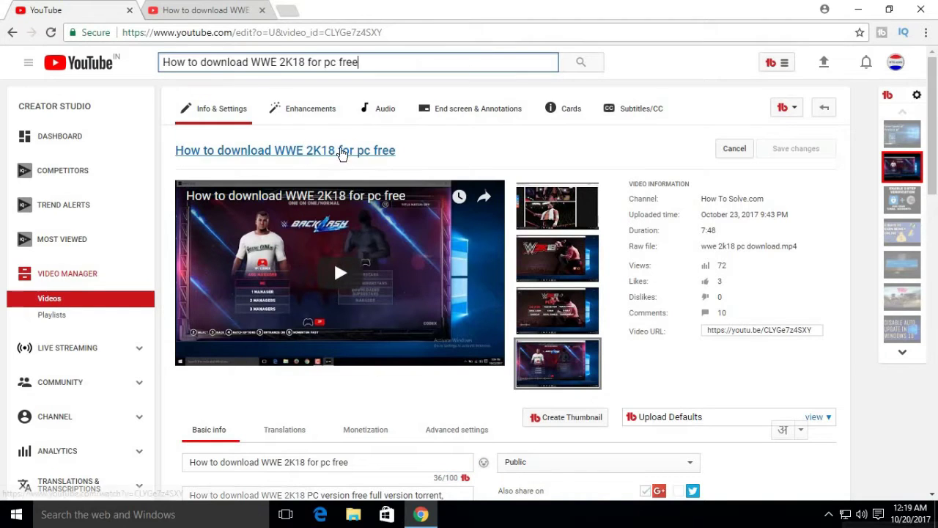
click(626, 74)
click(579, 65)
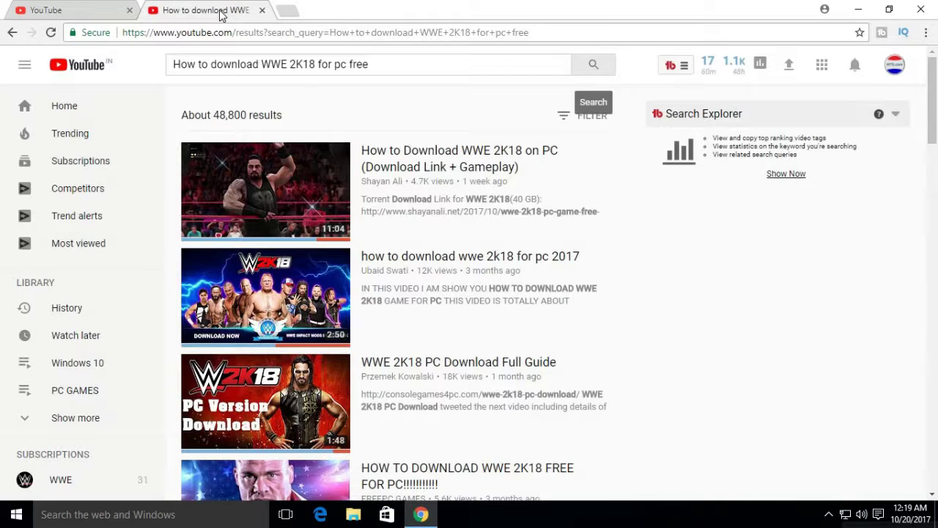
Note the roughly 48,800 results, then append 'torrent file' to the query
click(381, 66)
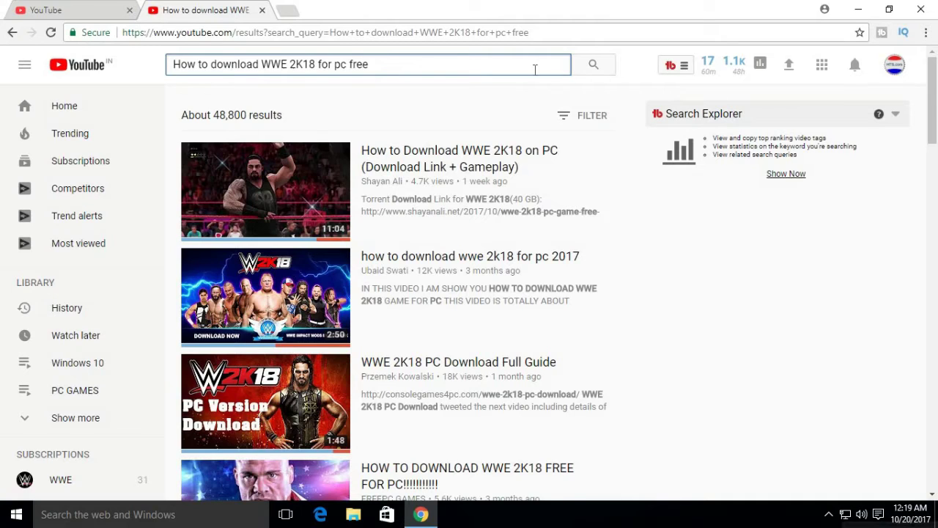
drag(212, 115, 251, 115)
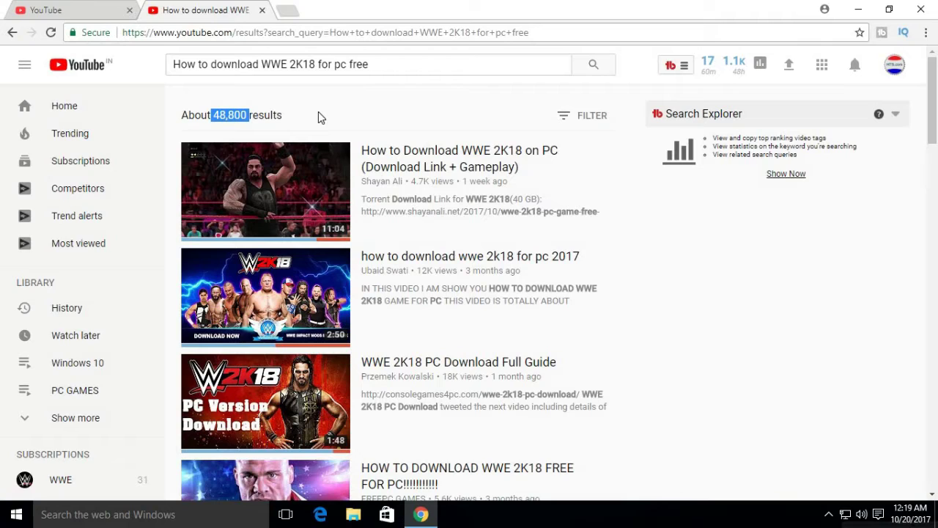
click(320, 112)
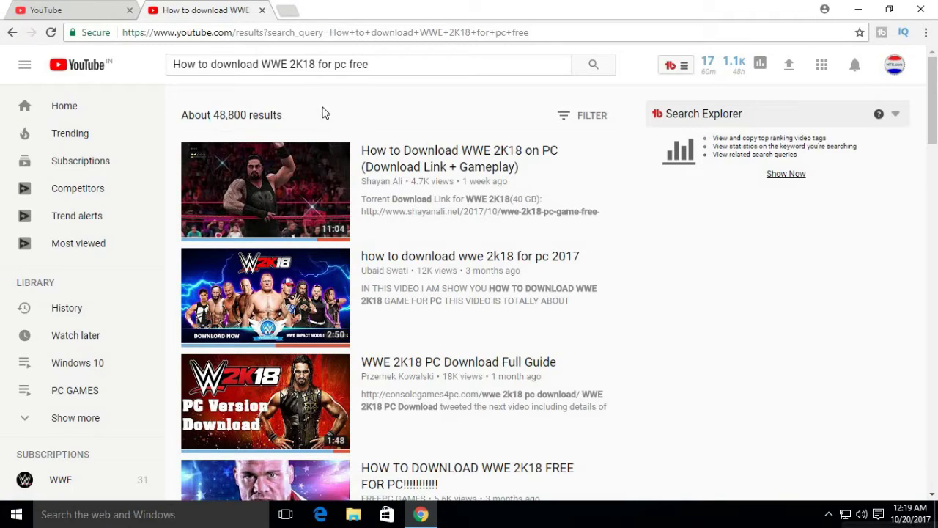
click(383, 65)
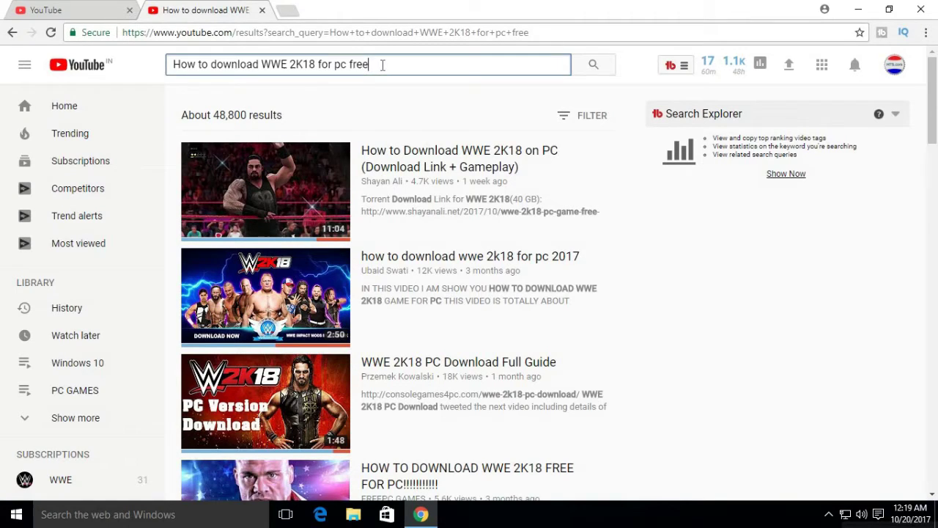
text(torrent fi)
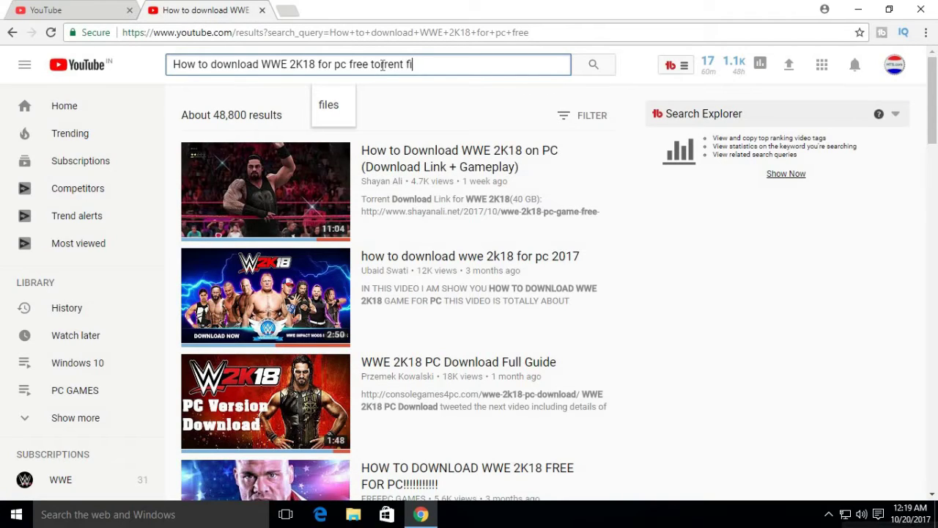
text(le)
Run the 'torrent file' search and check its roughly 5,180 result count
click(593, 67)
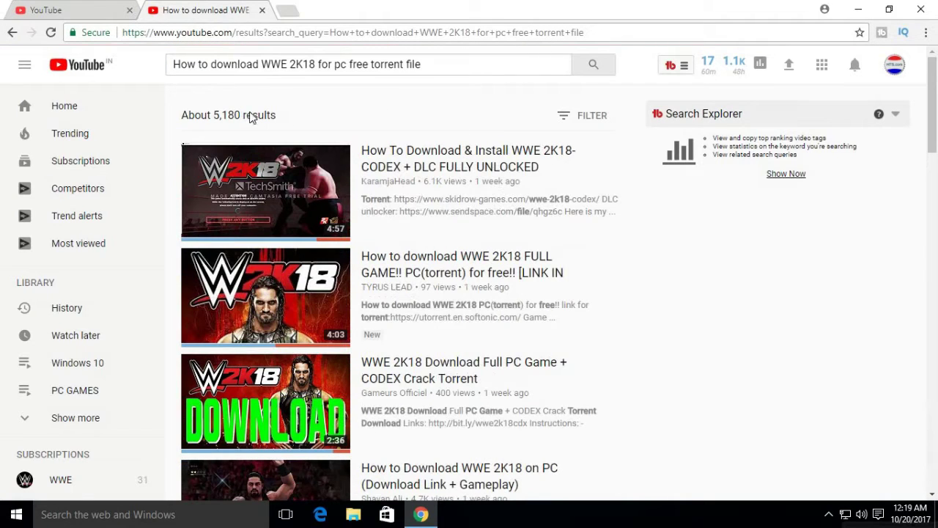
drag(213, 115, 240, 117)
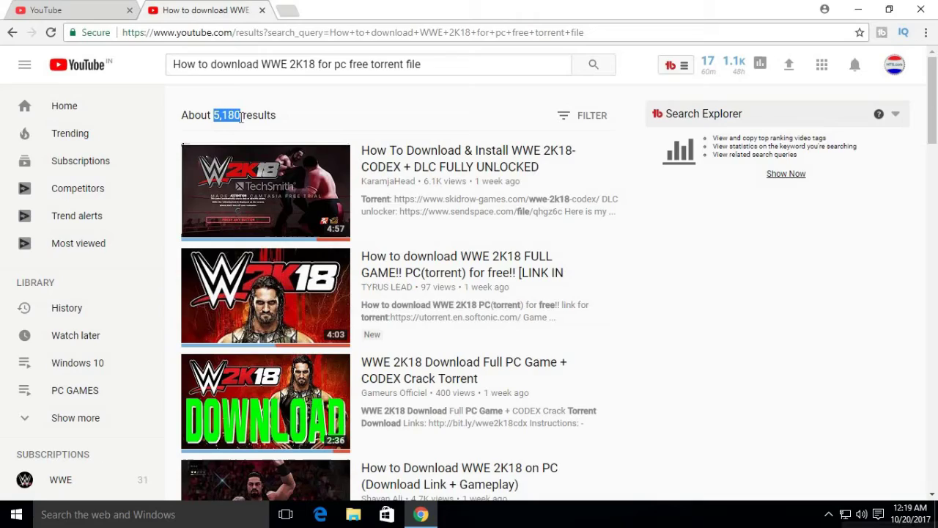
scroll(298, 188, down, 7)
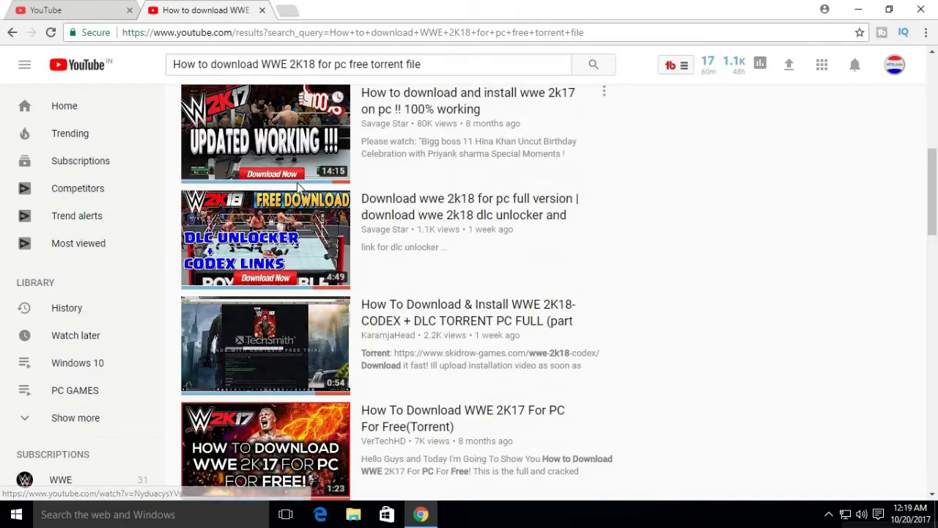
scroll(298, 188, down, 3)
scroll(298, 189, up, 5)
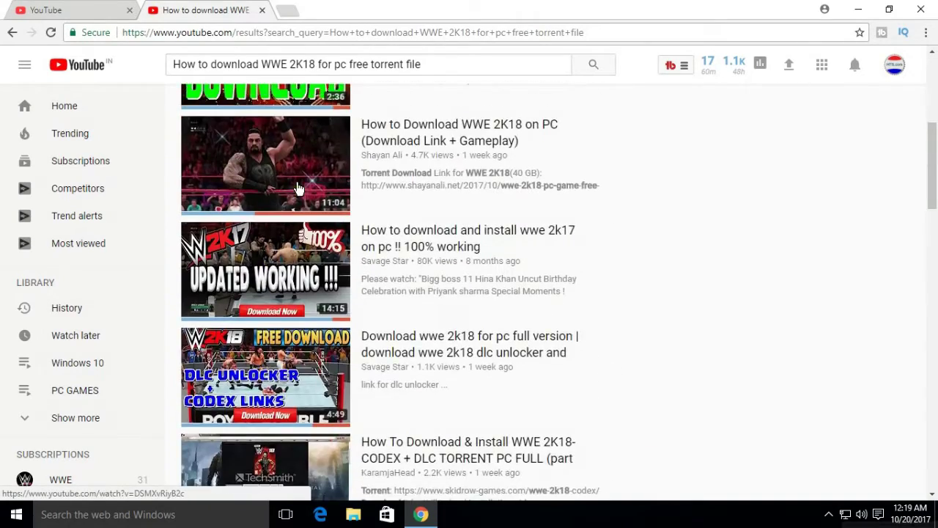
scroll(298, 188, up, 5)
click(307, 128)
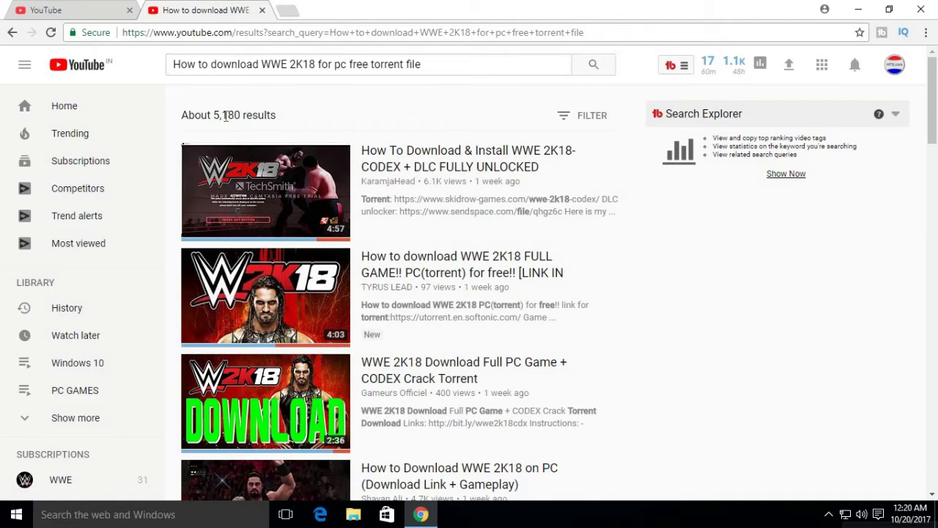
drag(211, 116, 240, 115)
Swap 'torrent file' for the 'full version' suggestion and note about 50,900 results
click(304, 119)
drag(240, 115, 213, 115)
click(325, 119)
click(434, 67)
key(BackSpace)
key(BackSpace)
key(BackSpace)
key(BackSpace)
key(BackSpace)
key(BackSpace)
key(BackSpace)
key(BackSpace)
key(BackSpace)
key(BackSpace)
key(BackSpace)
key(BackSpace)
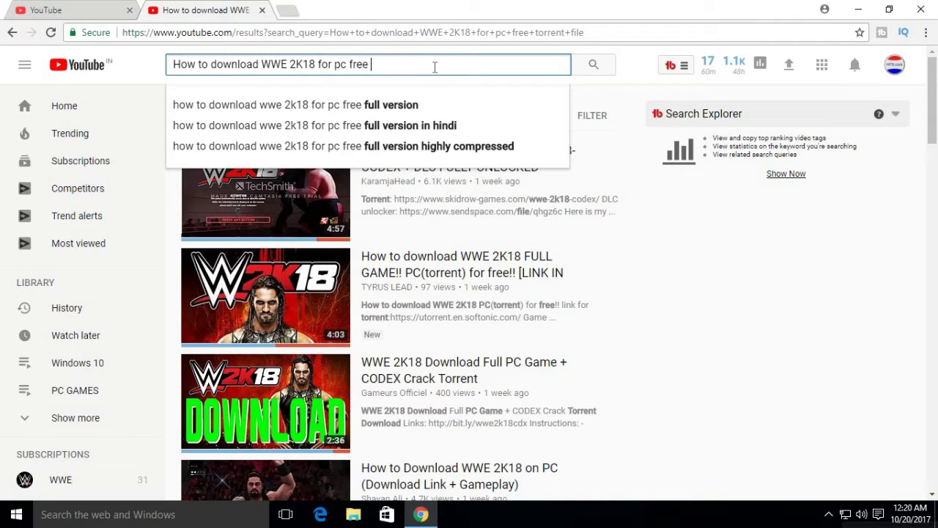
click(418, 105)
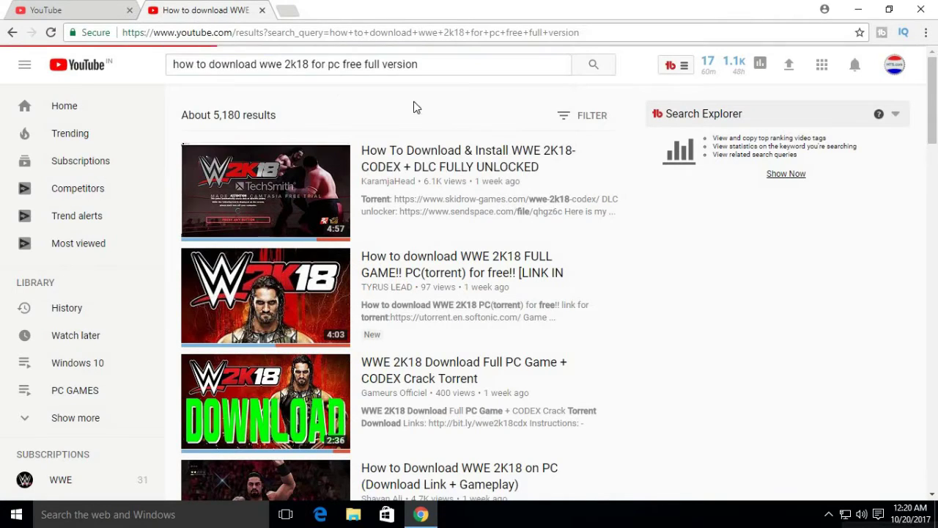
drag(211, 116, 259, 116)
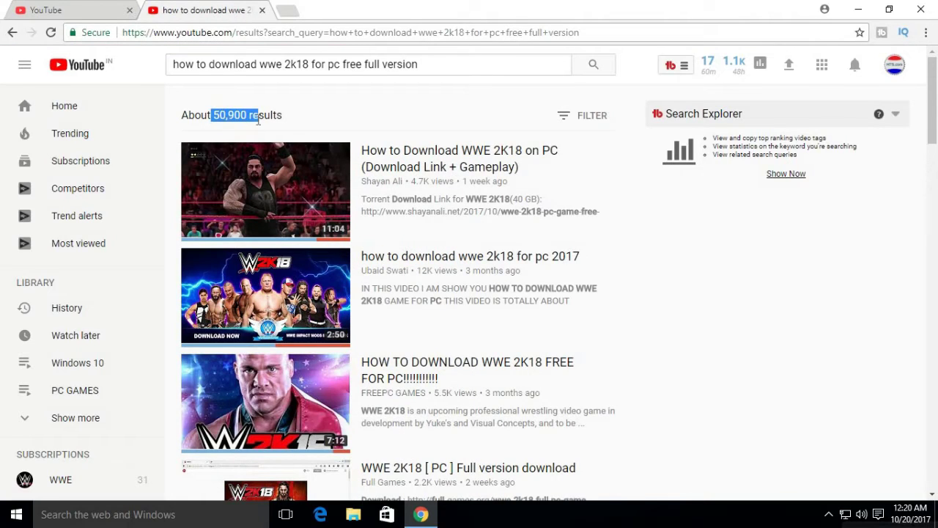
click(293, 125)
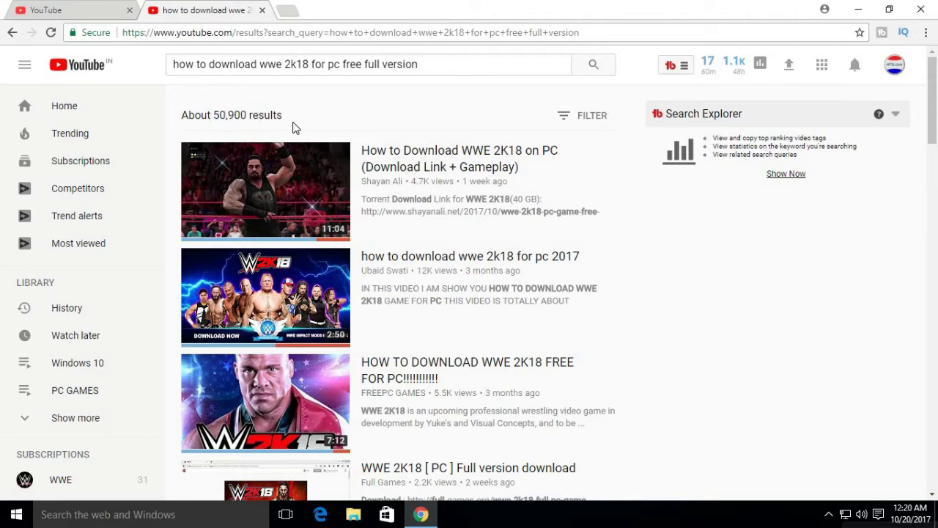
click(442, 64)
Replace the query with 'adobe photoshop tutorial' and search it
key(BackSpace)
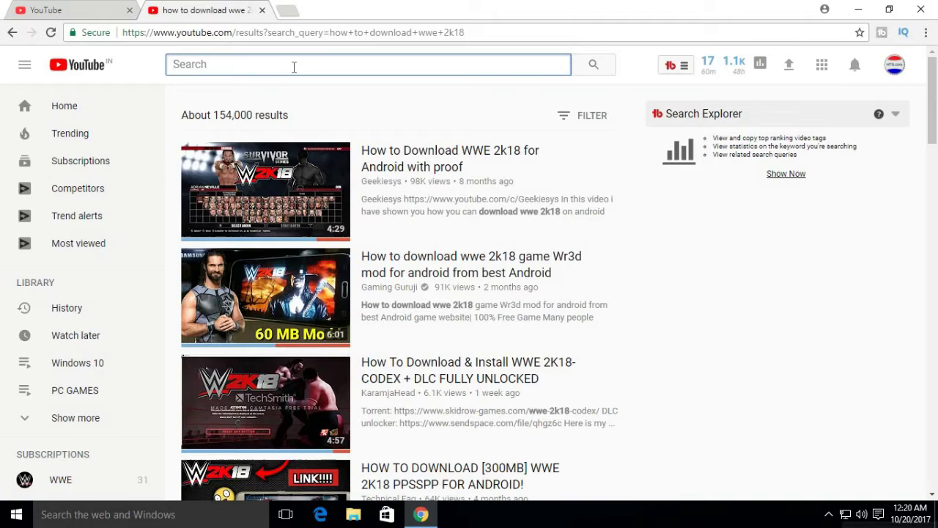
text(adobe photosho)
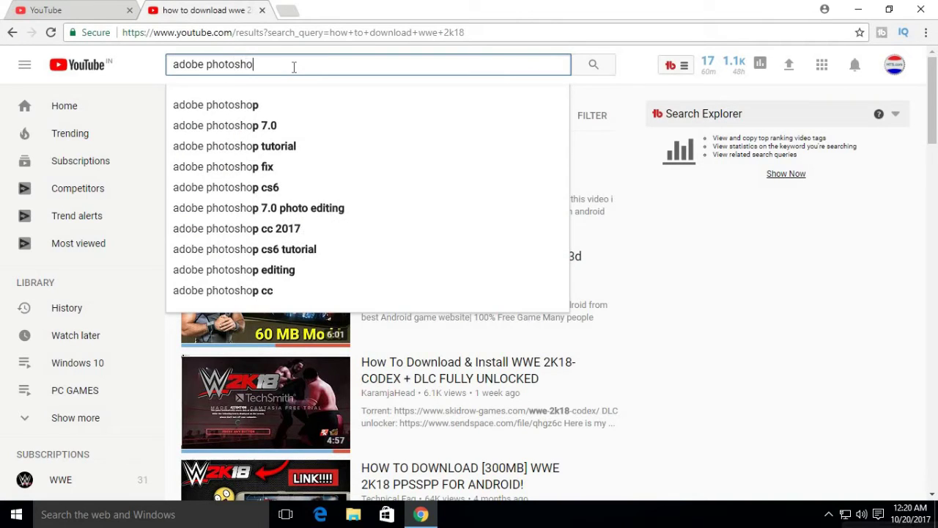
text(p tutori)
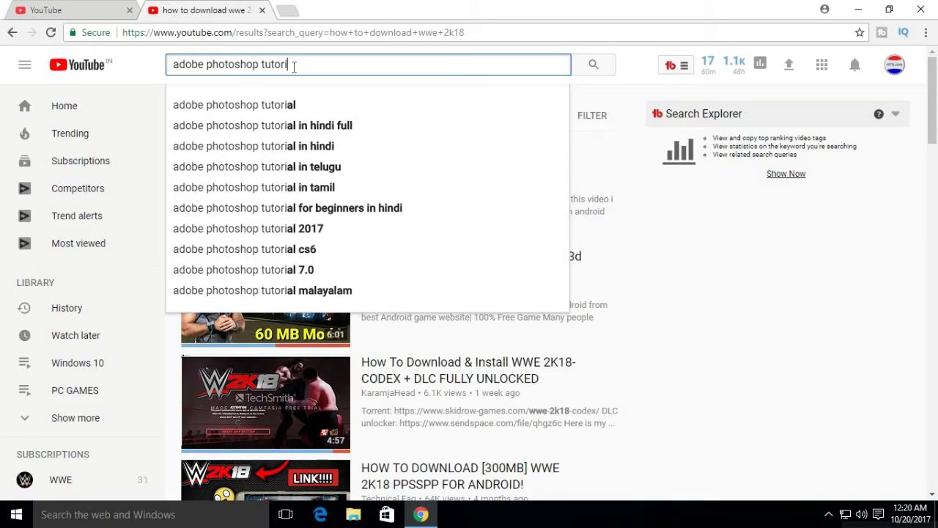
text(al)
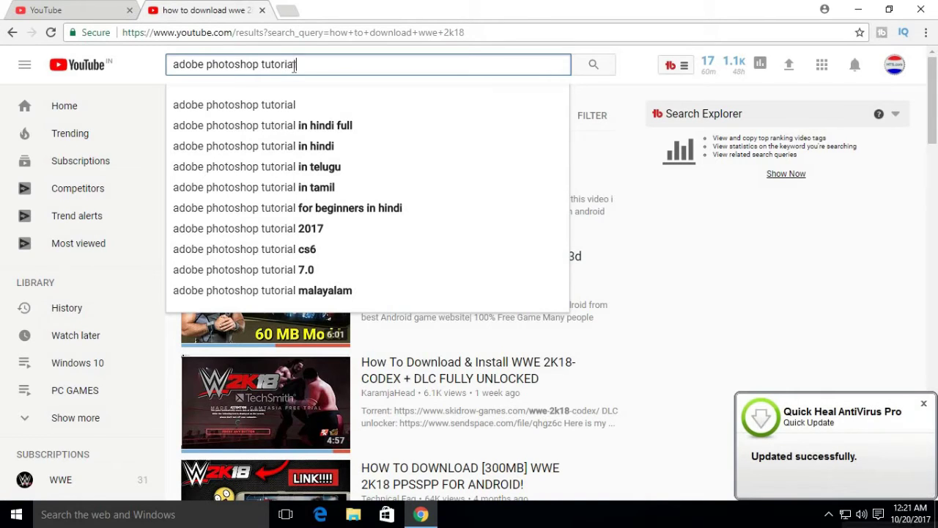
key(Return)
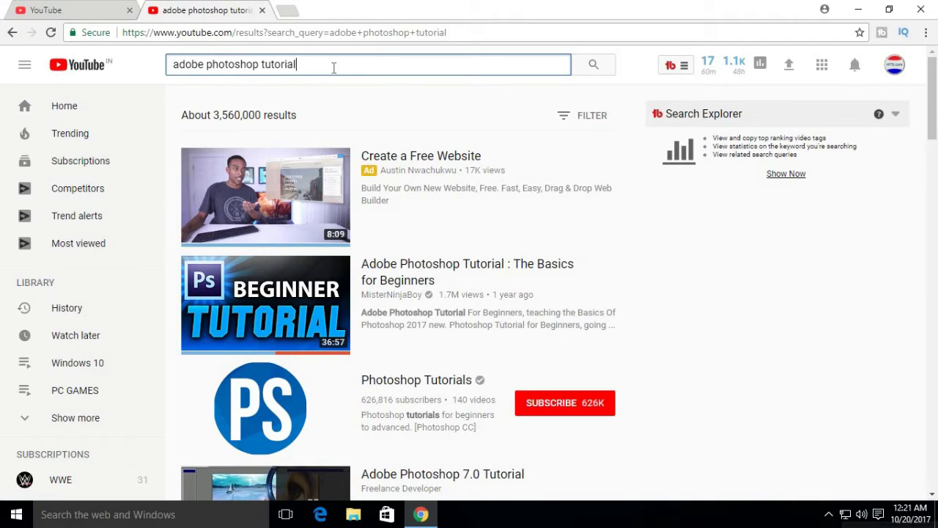
Search 'adobe photoshop cs6 tutorial for beginners', then its '(part 1)' variant
key(BackSpace)
key(BackSpace)
text(cs6)
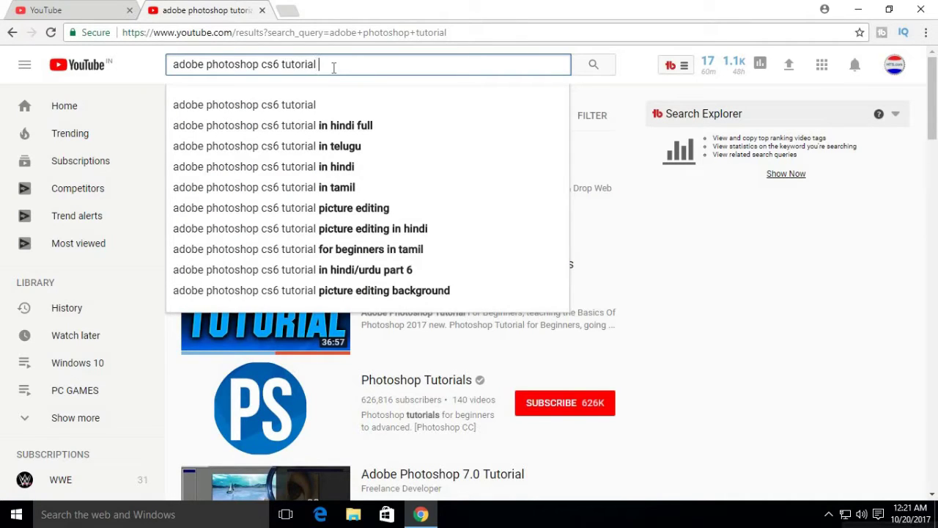
text( tutorial for beg)
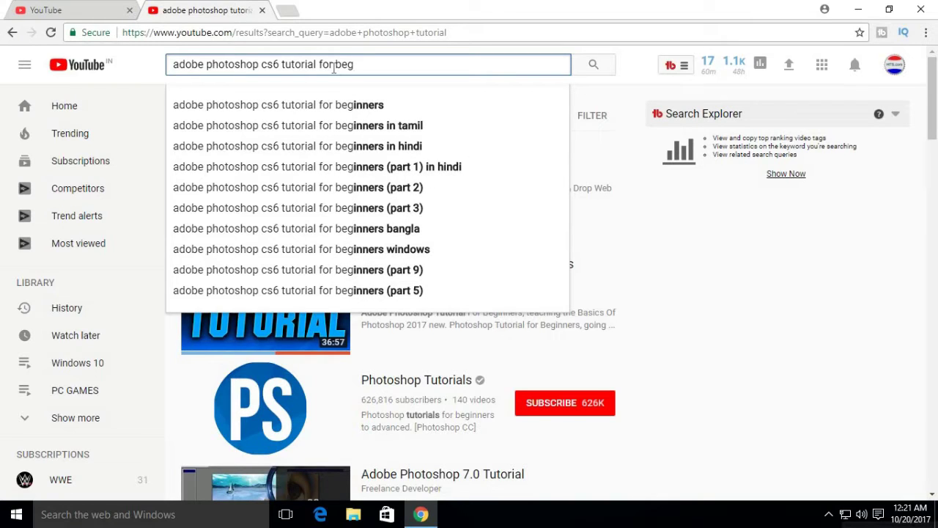
text(inner)
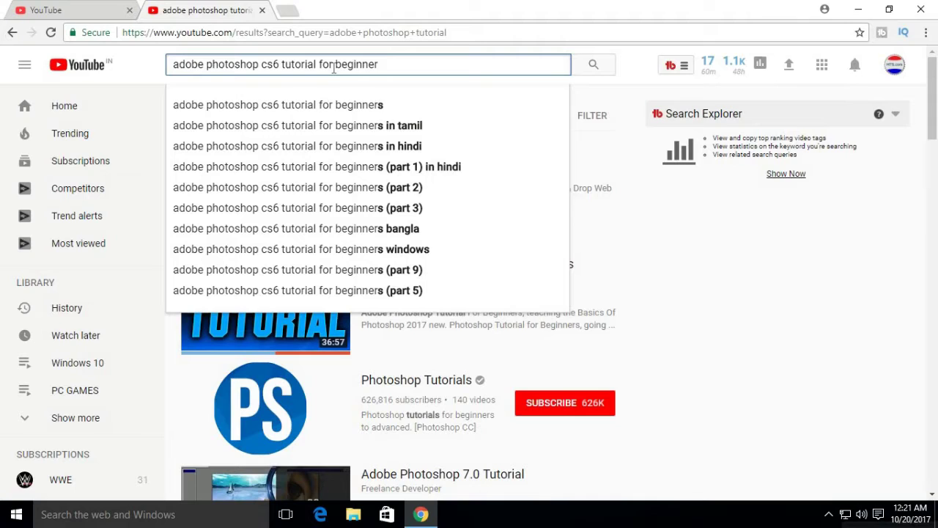
text(s)
key(Return)
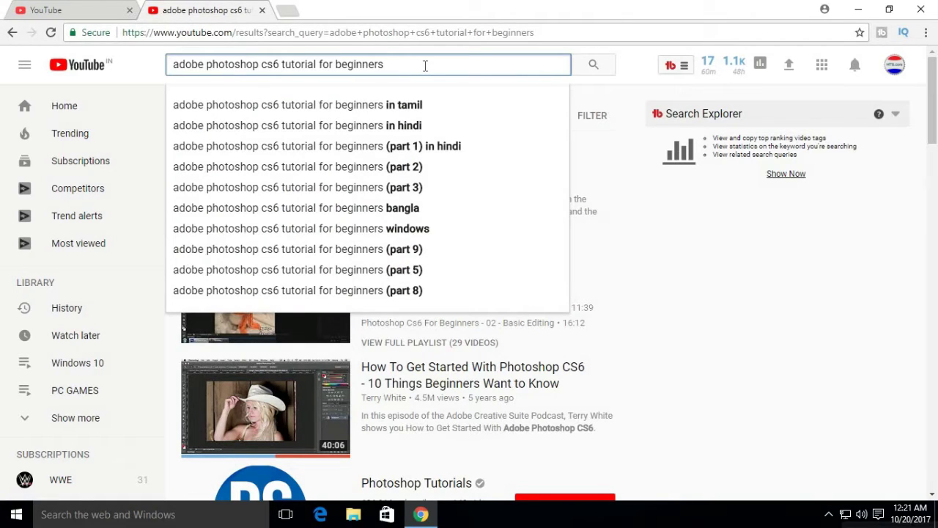
key(Down)
key(Down)
key(Down)
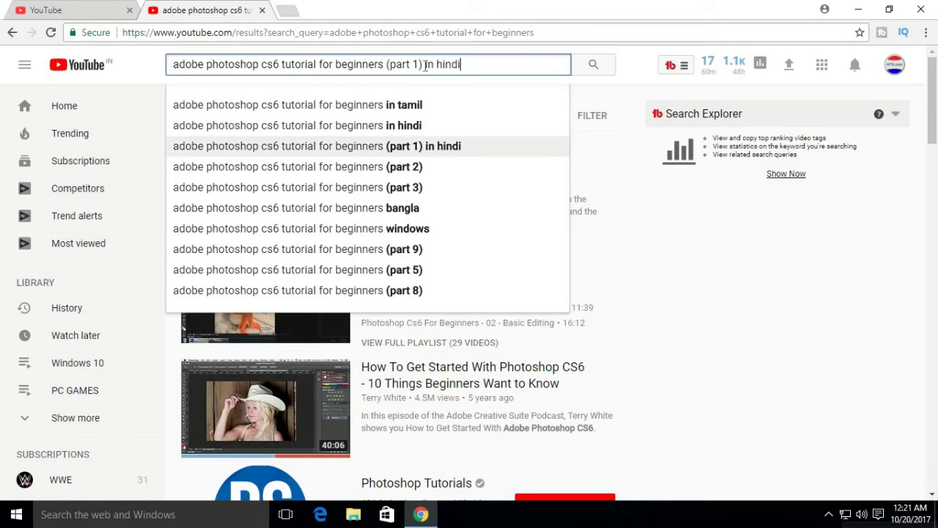
key(BackSpace)
key(BackSpace)
key(BackSpace)
key(BackSpace)
key(BackSpace)
key(BackSpace)
key(BackSpace)
key(BackSpace)
key(BackSpace)
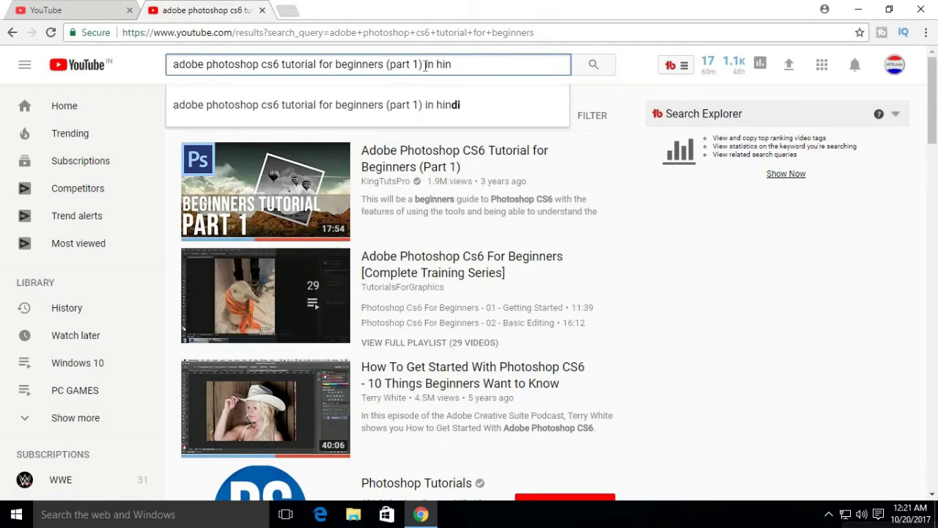
key(Return)
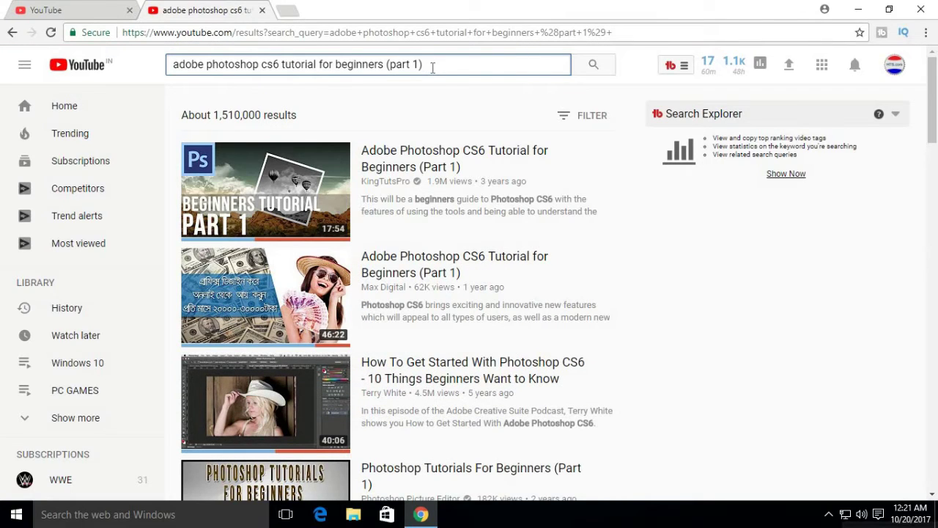
Search the 'full tutorial | Easy to use' variant, then empty the search box
key(BackSpace)
key(BackSpace)
key(BackSpace)
key(BackSpace)
key(BackSpace)
key(BackSpace)
key(BackSpace)
key(BackSpace)
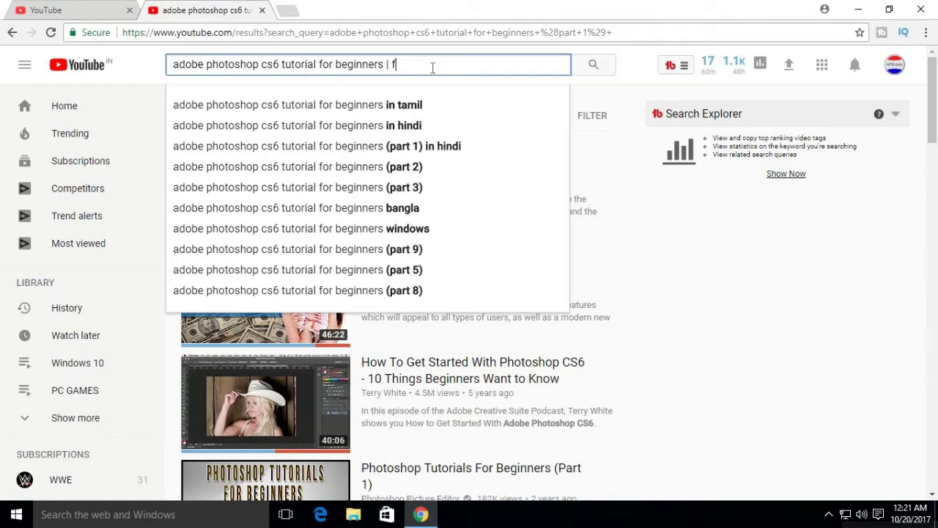
text(ull tut)
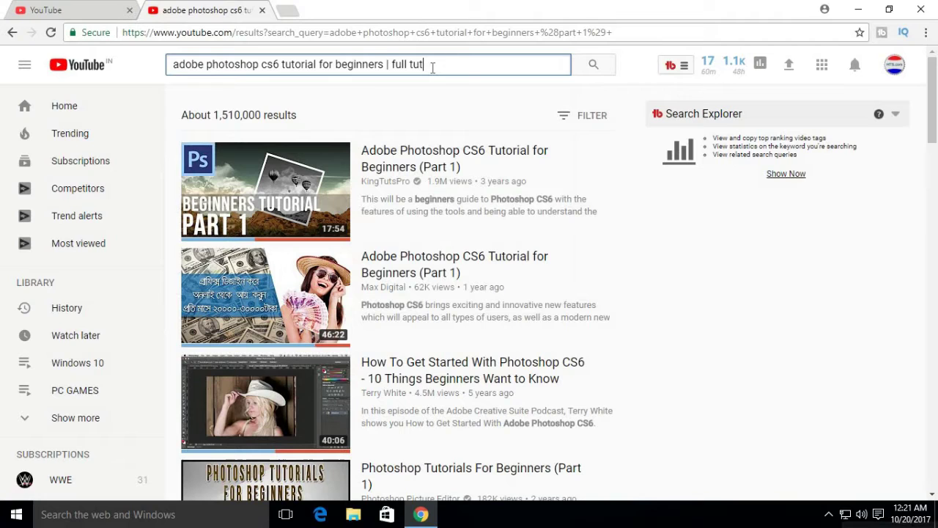
text(orial | Easy to use)
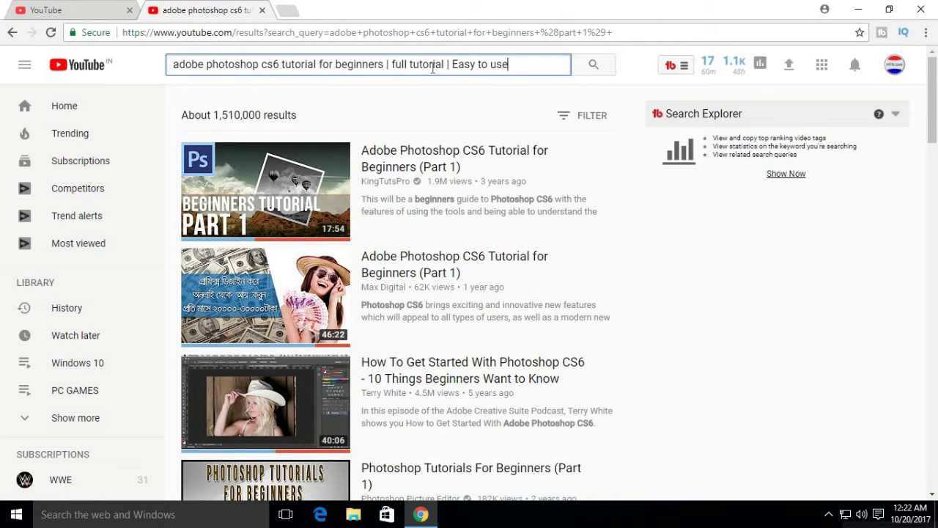
key(Return)
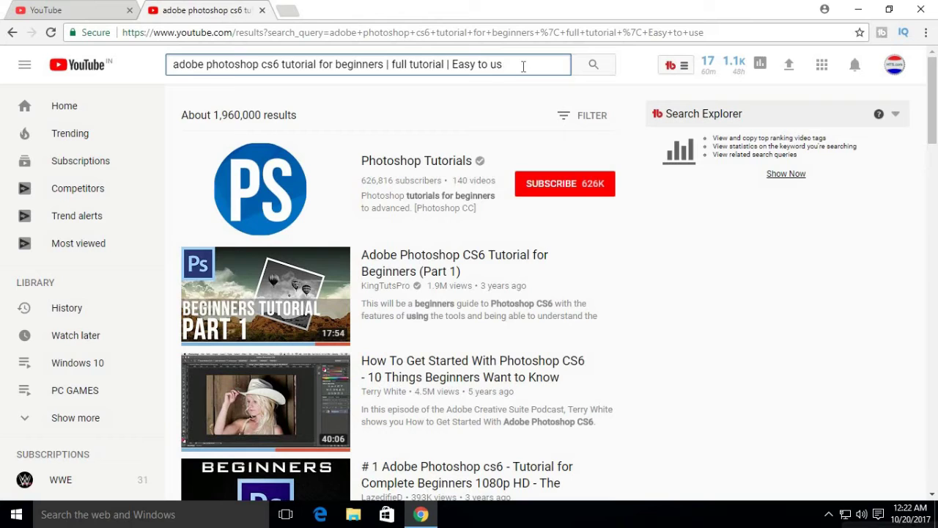
key(BackSpace)
key(BackSpace)
key(BackSpace)
key(BackSpace)
key(BackSpace)
key(BackSpace)
key(BackSpace)
key(BackSpace)
key(BackSpace)
key(BackSpace)
key(BackSpace)
key(BackSpace)
key(BackSpace)
key(BackSpace)
key(BackSpace)
key(BackSpace)
key(BackSpace)
key(BackSpace)
key(BackSpace)
key(BackSpace)
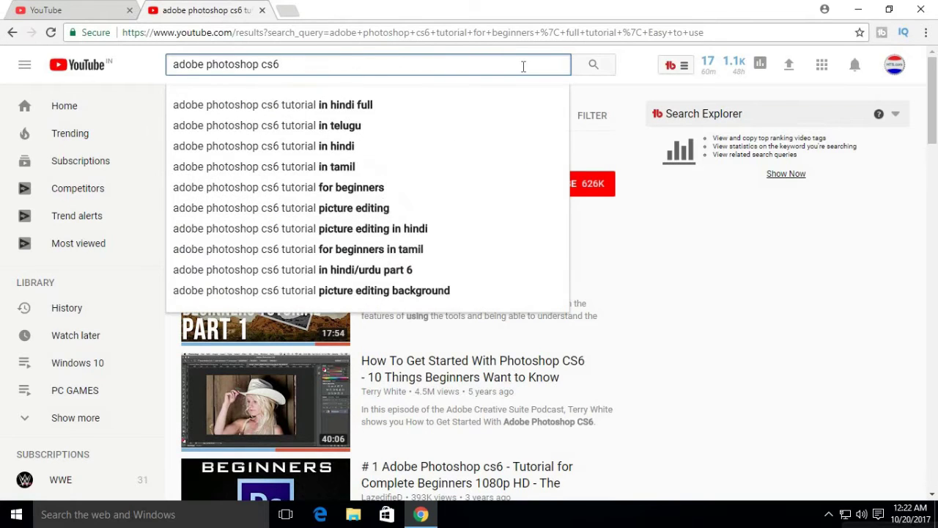
key(BackSpace)
key(BackSpace)
key(BackSpace)
key(BackSpace)
key(BackSpace)
key(BackSpace)
key(BackSpace)
key(BackSpace)
key(BackSpace)
key(BackSpace)
key(BackSpace)
key(BackSpace)
key(BackSpace)
key(BackSpace)
key(BackSpace)
key(BackSpace)
key(BackSpace)
key(BackSpace)
key(BackSpace)
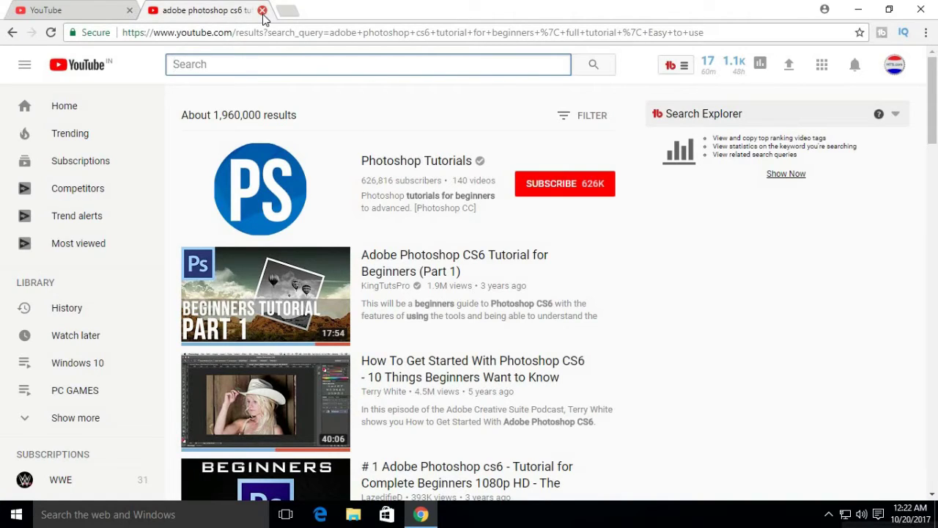
Close the search tab and scroll the edit page to the Basic info fields
click(263, 10)
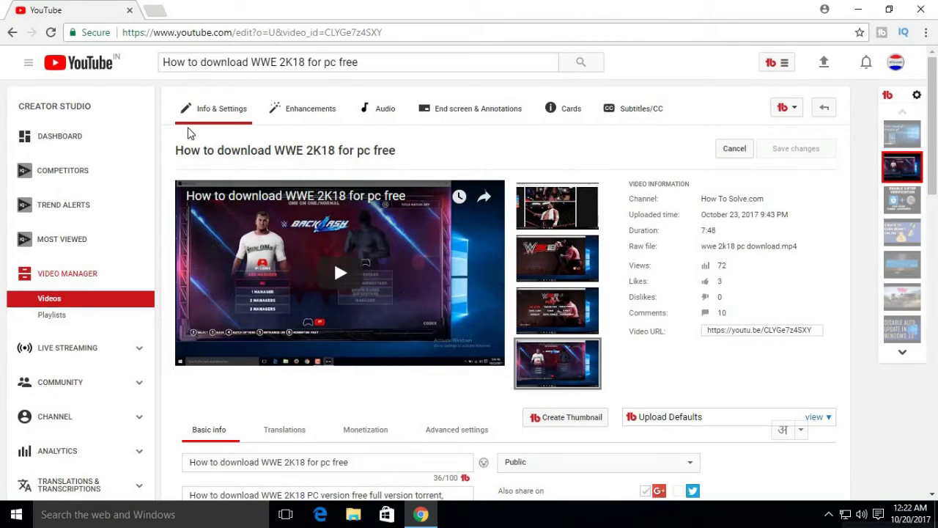
scroll(188, 132, down, 1)
scroll(161, 68, down, 1)
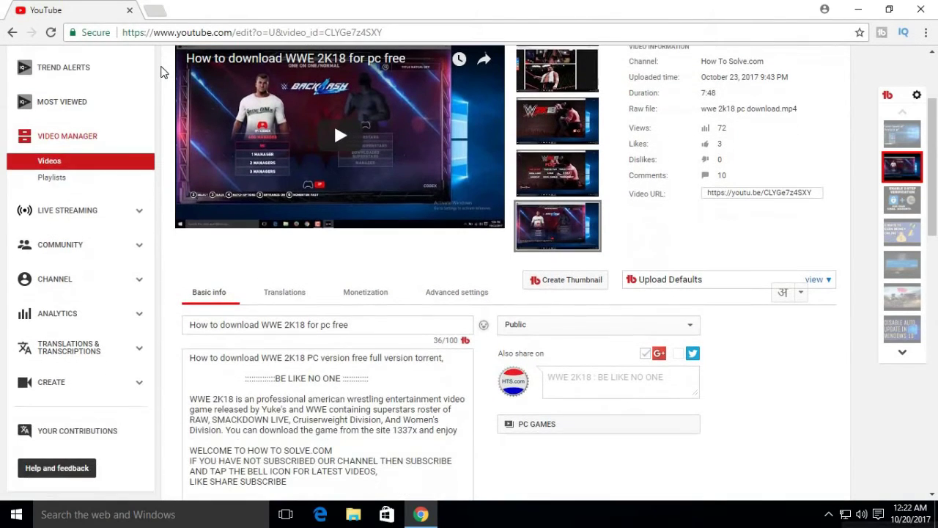
scroll(161, 68, up, 1)
scroll(161, 69, down, 2)
scroll(161, 69, down, 2)
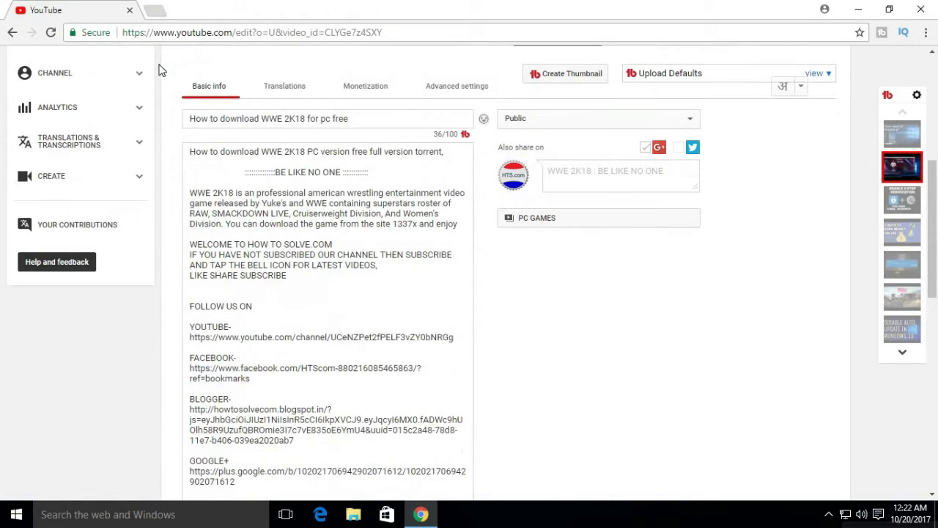
scroll(161, 69, down, 1)
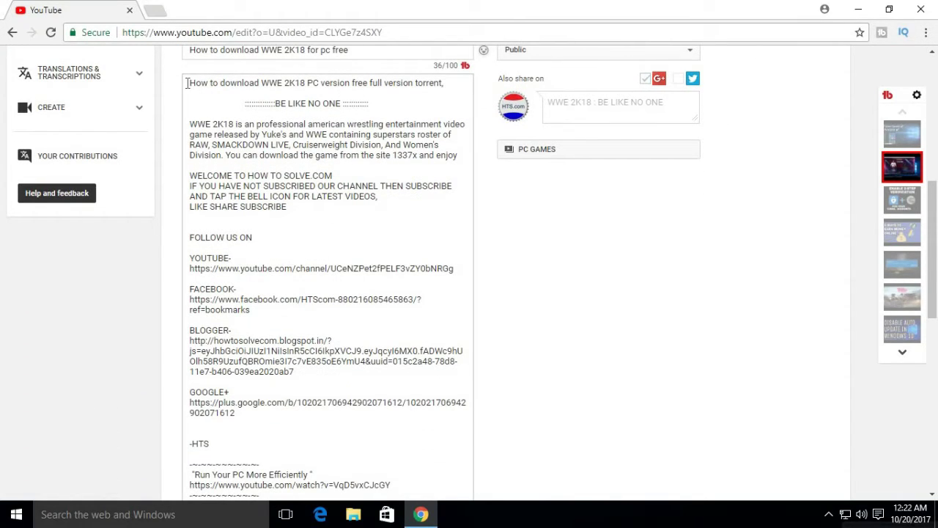
click(187, 83)
scroll(543, 194, up, 1)
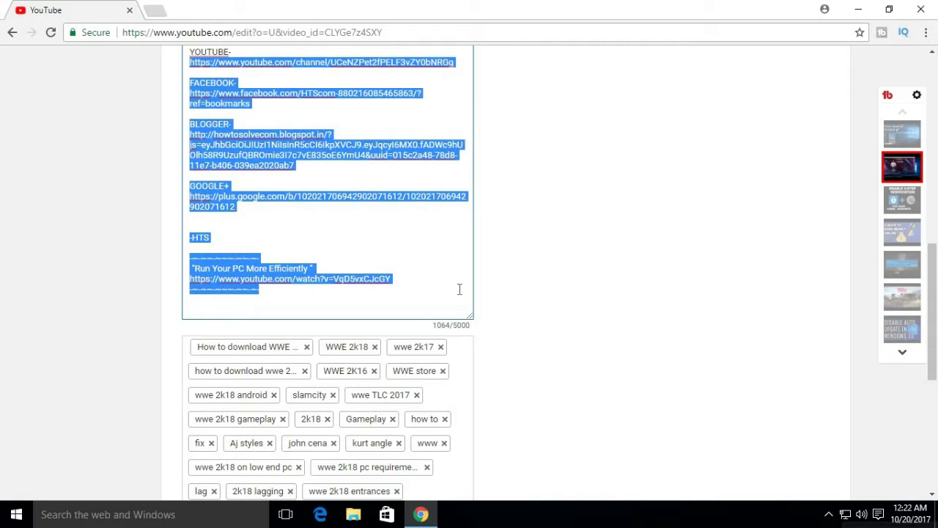
scroll(460, 289, up, 5)
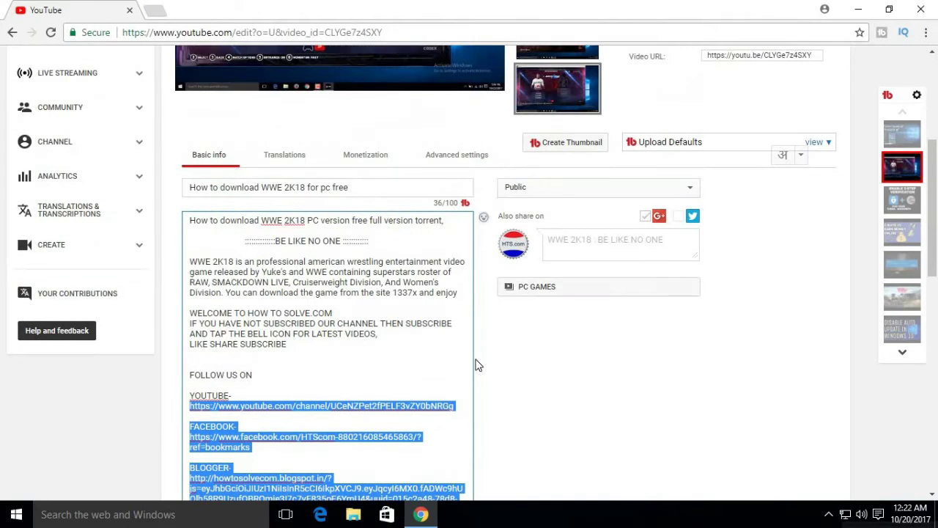
scroll(455, 300, down, 1)
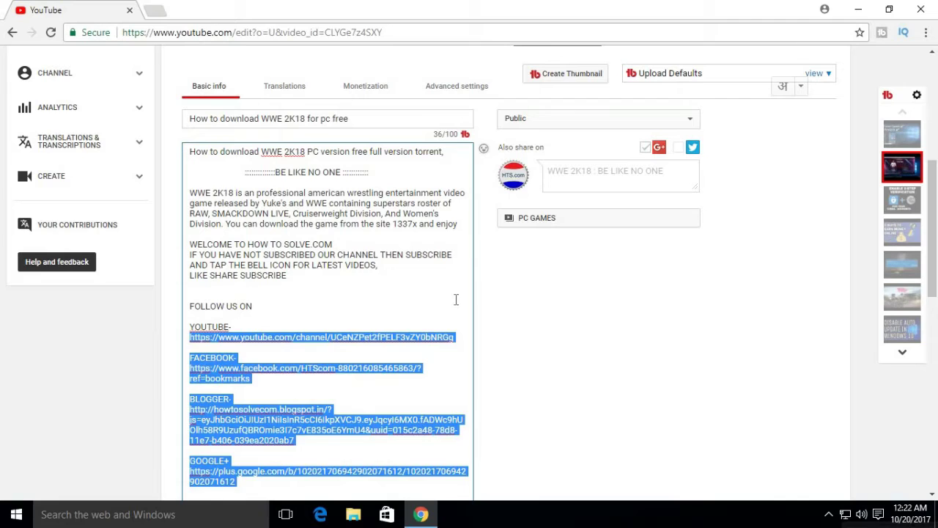
Put the caret at the title's end, then at the end of the description's first line
click(455, 299)
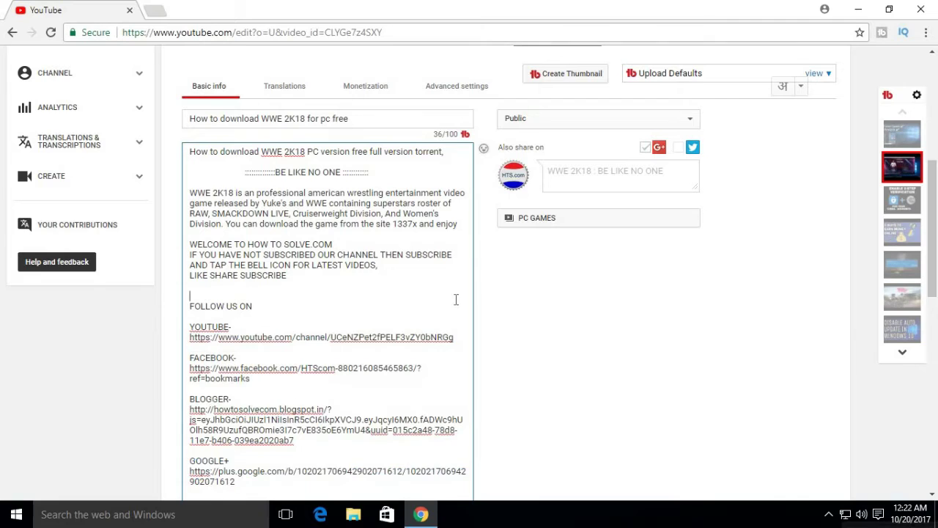
click(188, 118)
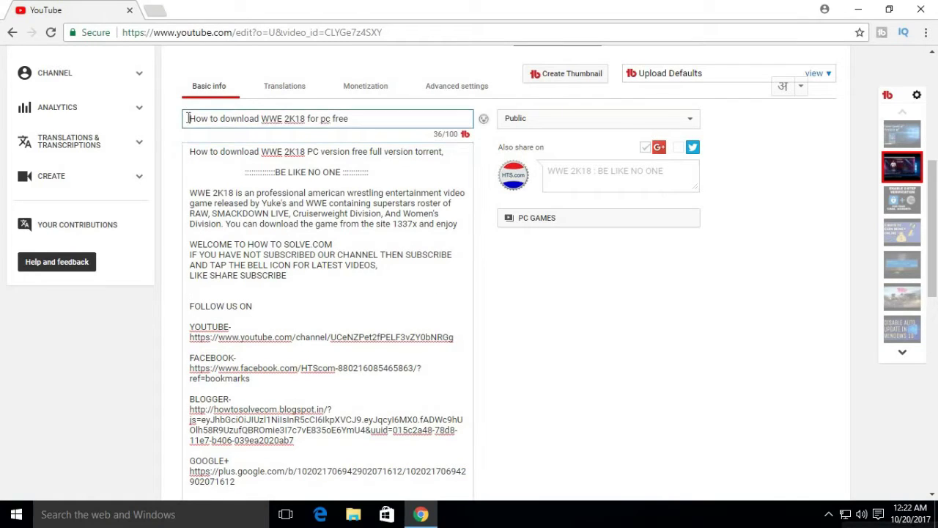
click(349, 118)
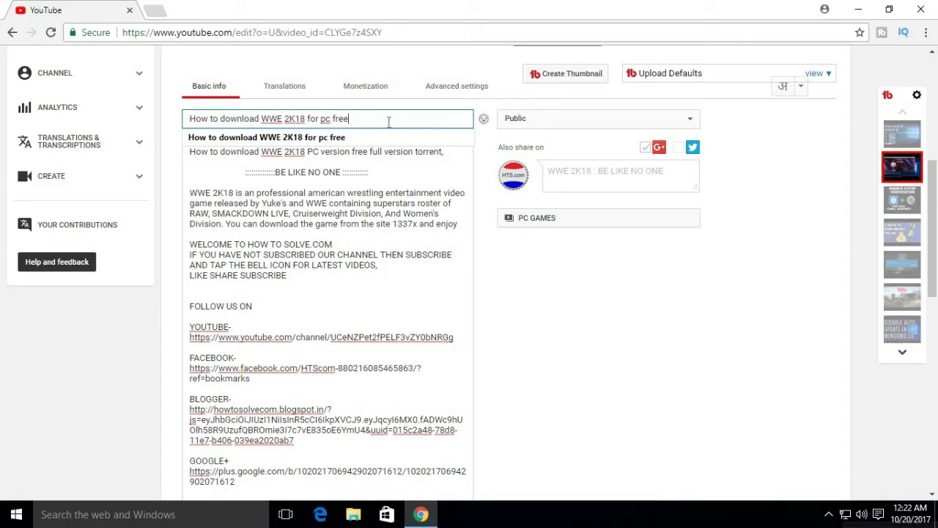
click(405, 155)
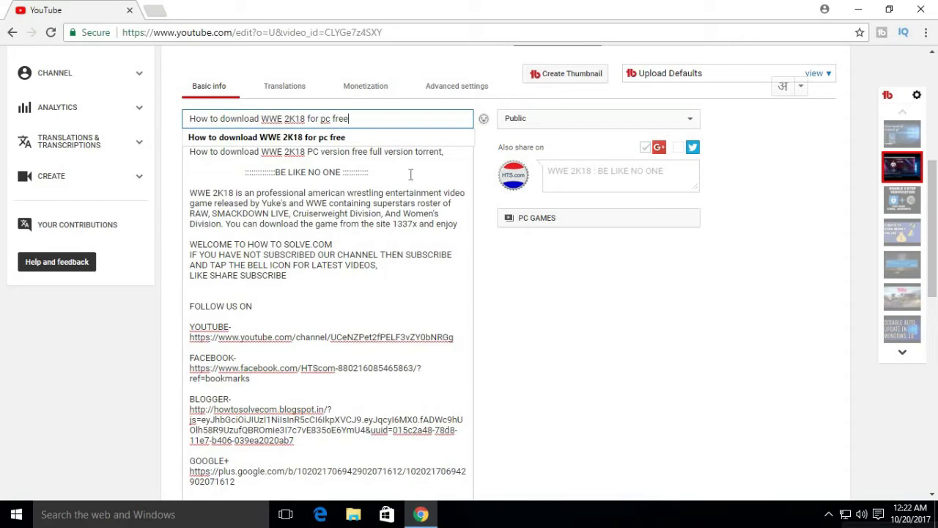
click(361, 121)
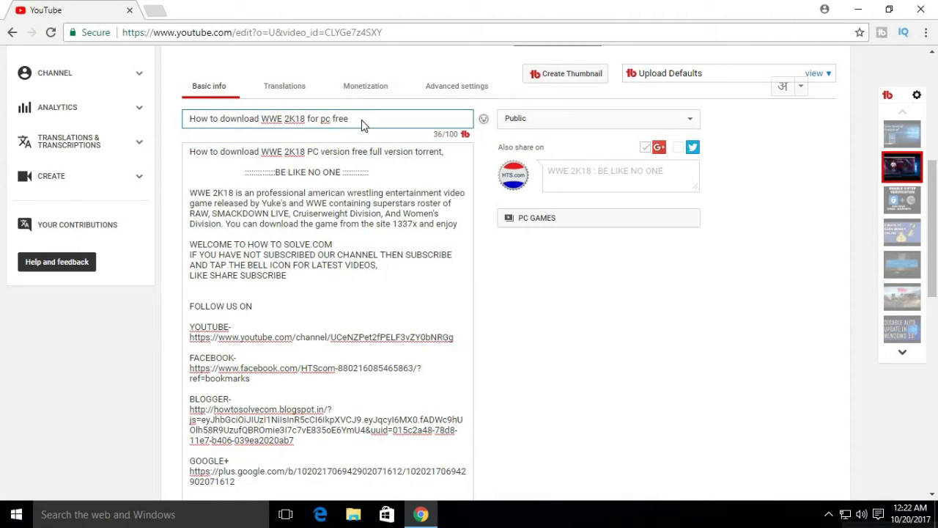
click(448, 152)
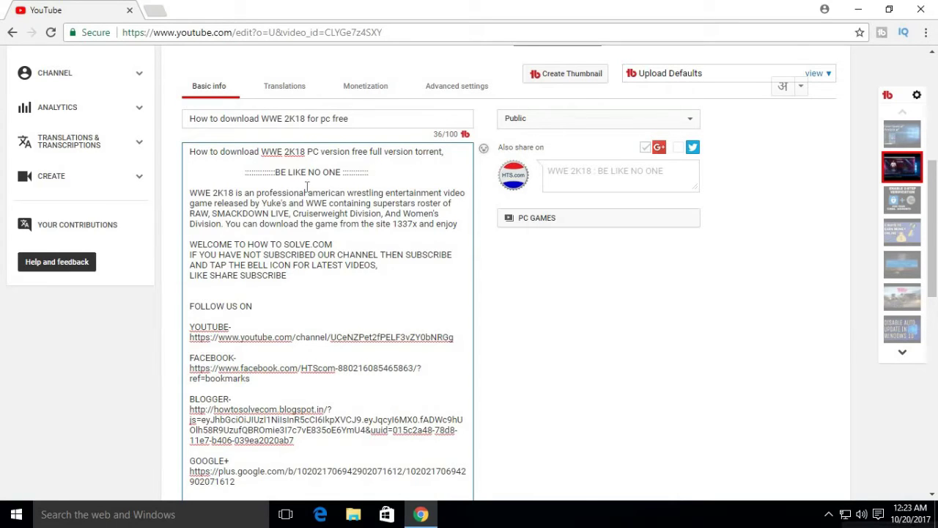
scroll(308, 187, down, 1)
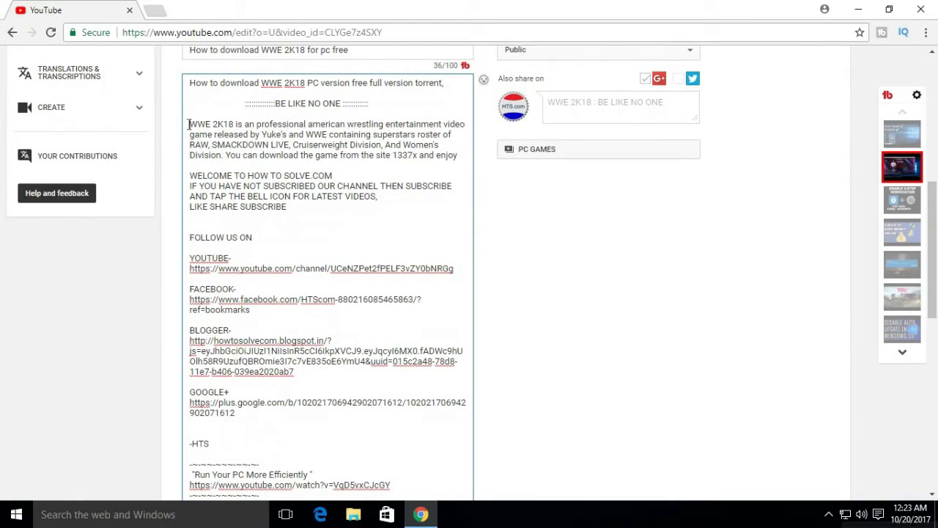
drag(188, 124, 235, 124)
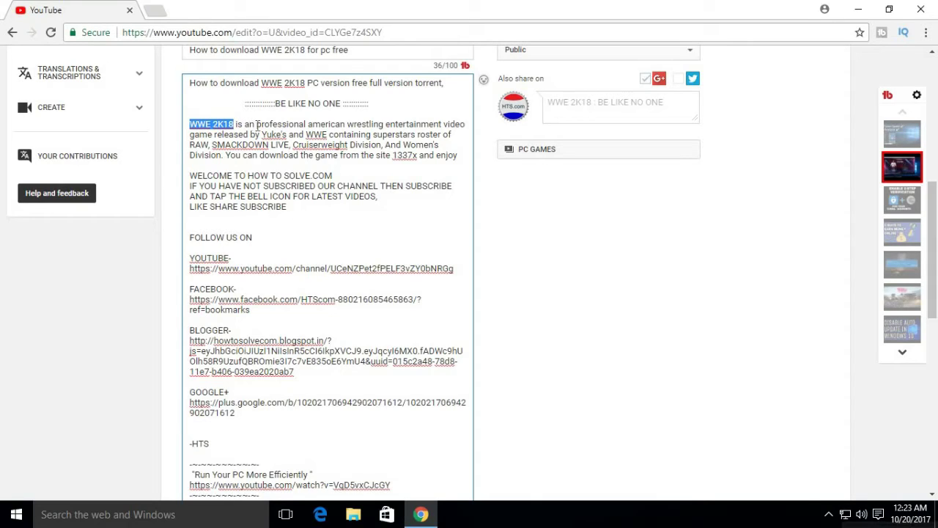
drag(257, 125, 305, 125)
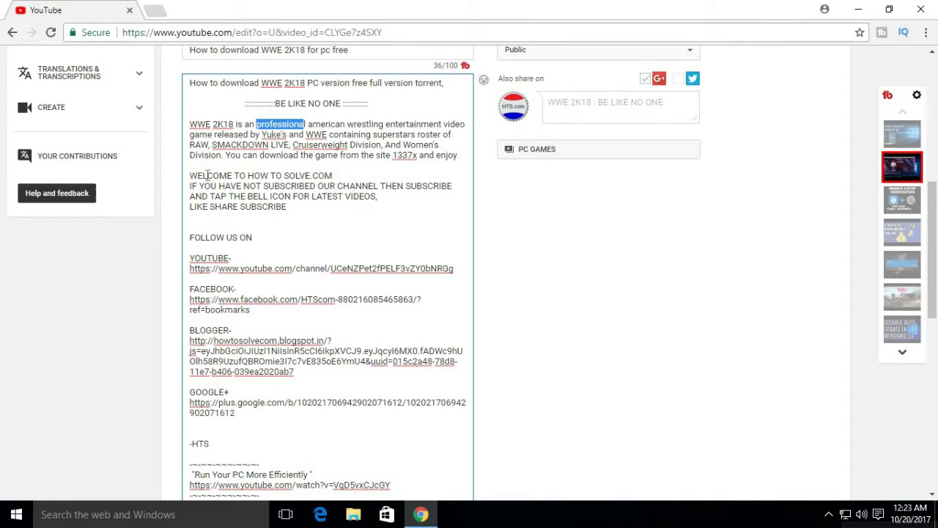
key(ctrl+Home)
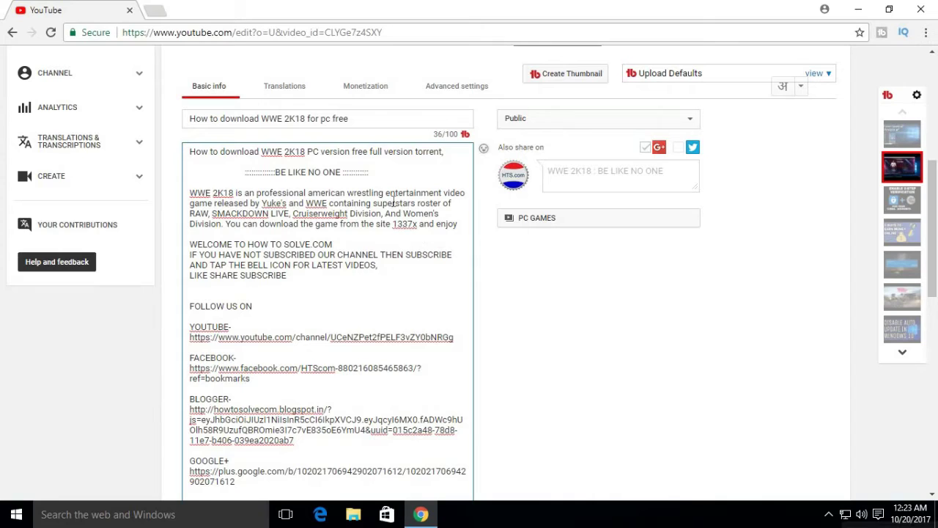
click(377, 123)
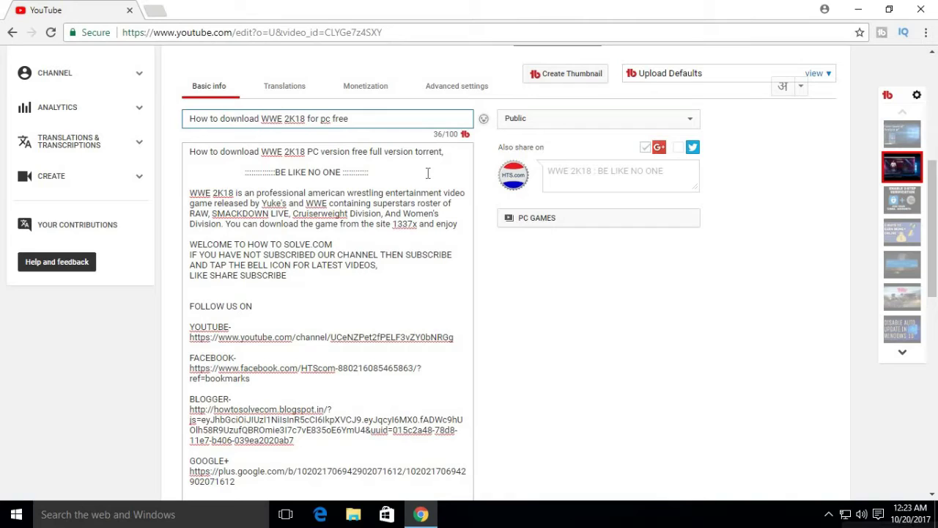
Append 'full version torrent' to the video title and save the change
click(369, 123)
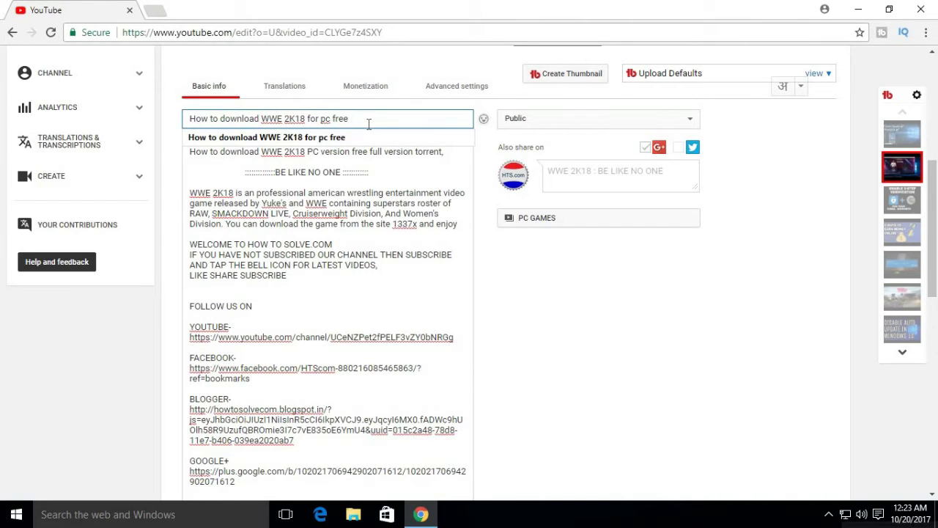
text(full)
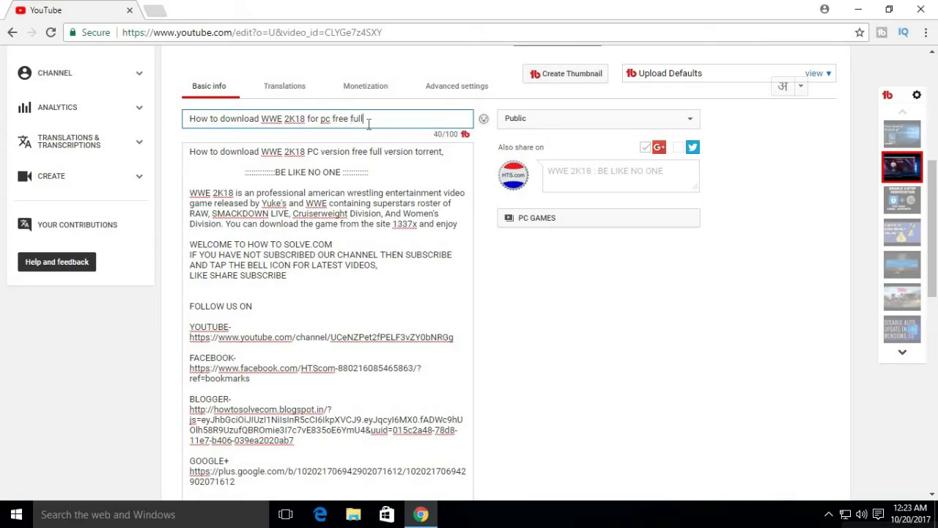
text( version torrent)
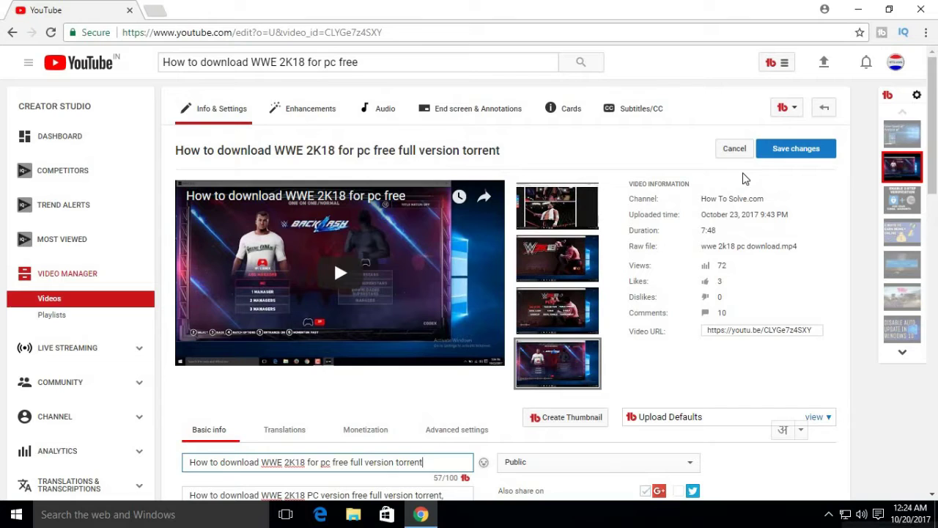
click(763, 151)
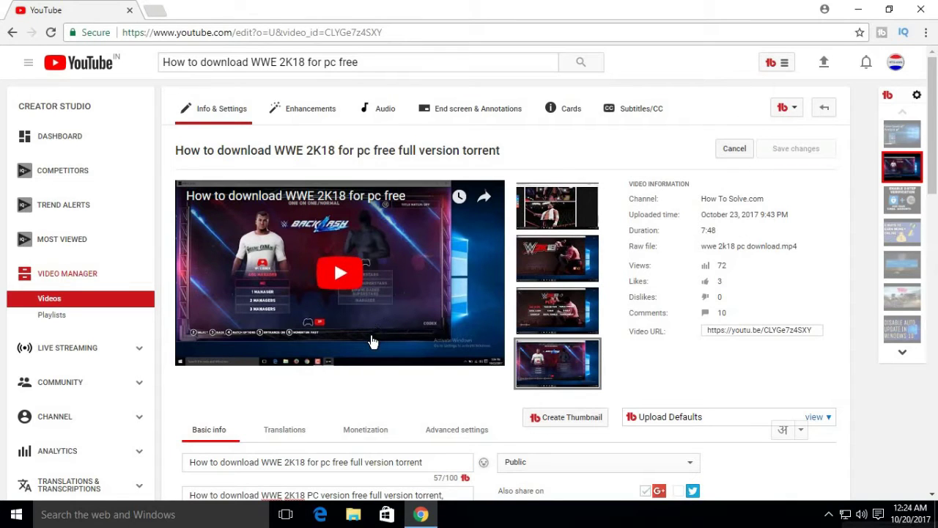
scroll(372, 342, down, 3)
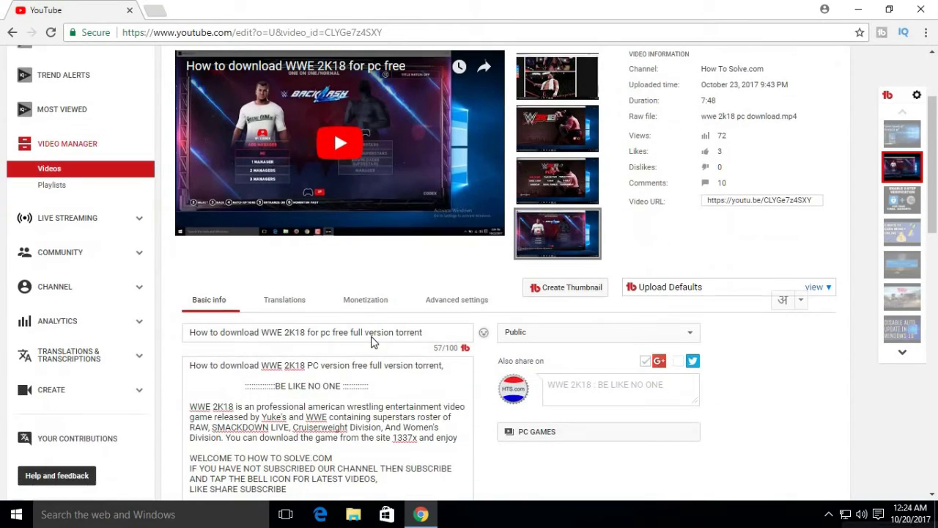
scroll(372, 337, down, 1)
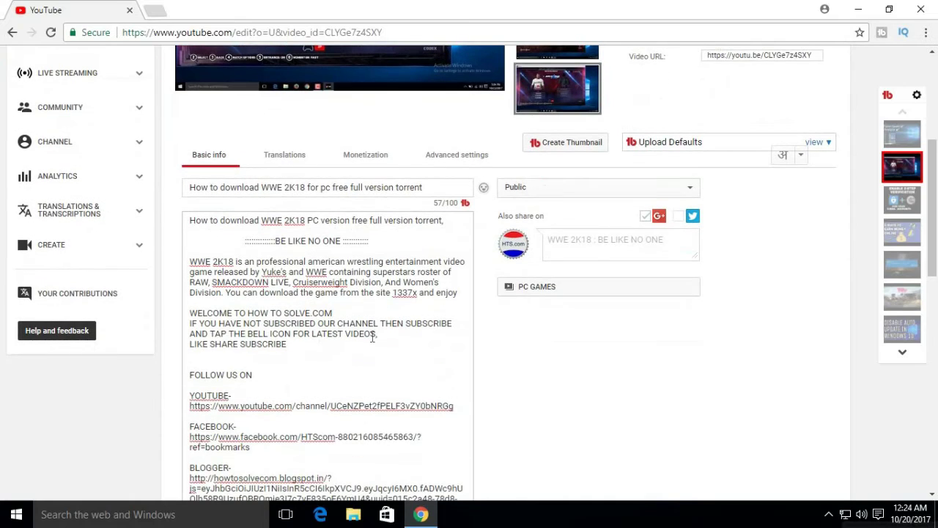
Delete the word 'for' from the title and save
click(320, 189)
key(BackSpace)
key(BackSpace)
key(BackSpace)
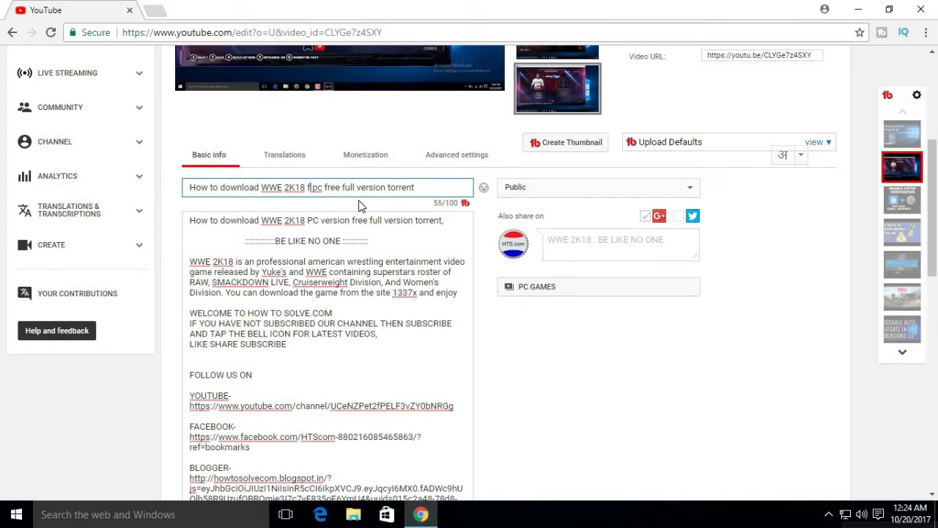
scroll(579, 265, up, 4)
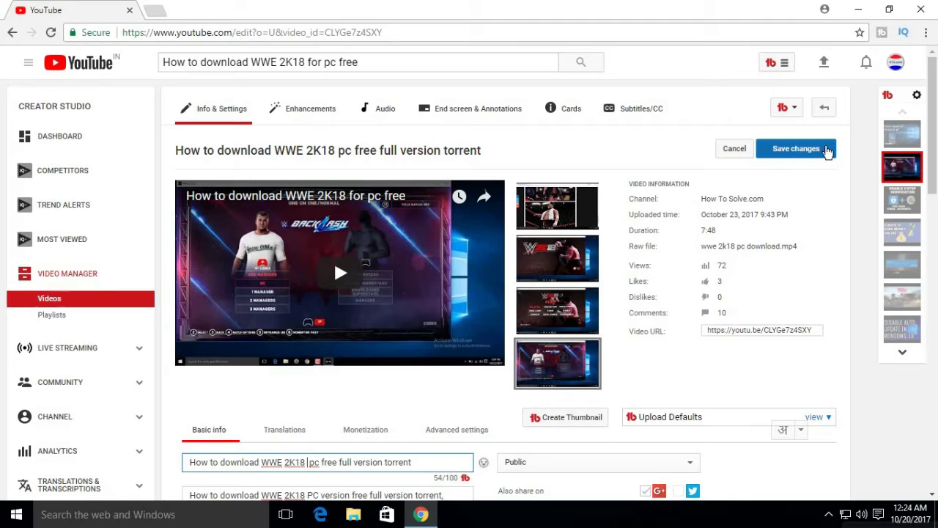
click(827, 150)
scroll(462, 291, down, 1)
scroll(429, 297, down, 2)
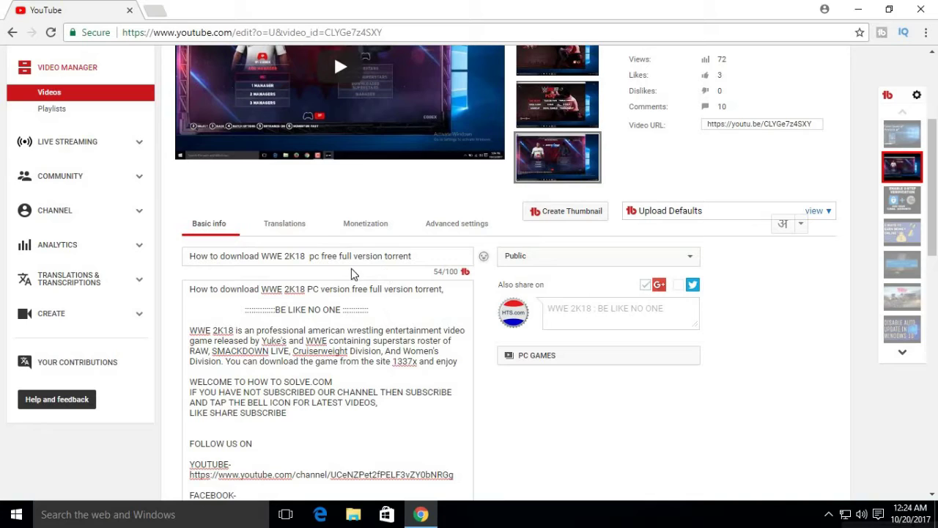
Insert 'version' after 'pc' in the title and save
click(320, 257)
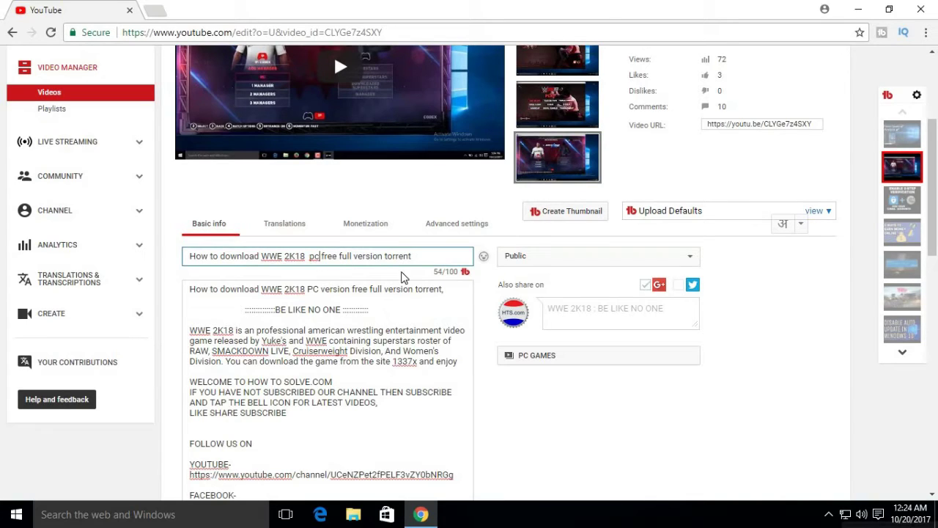
text(version)
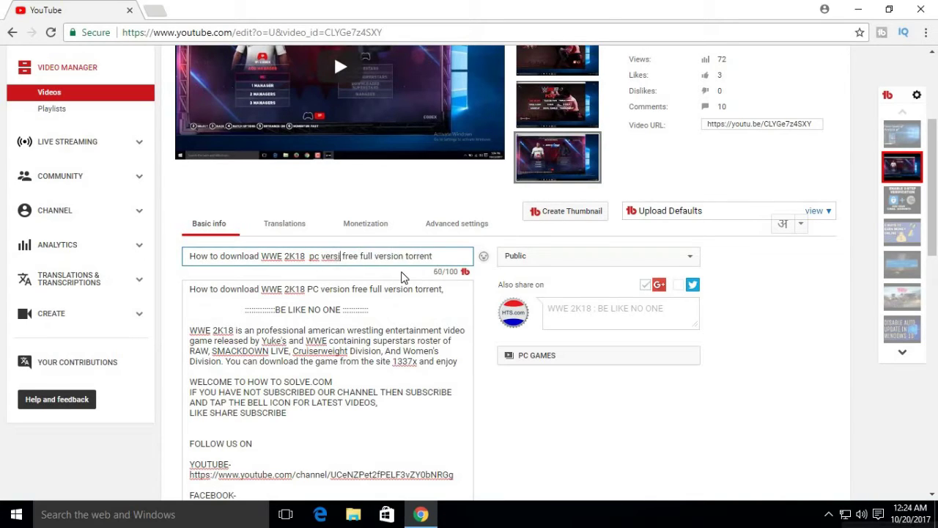
scroll(597, 275, up, 3)
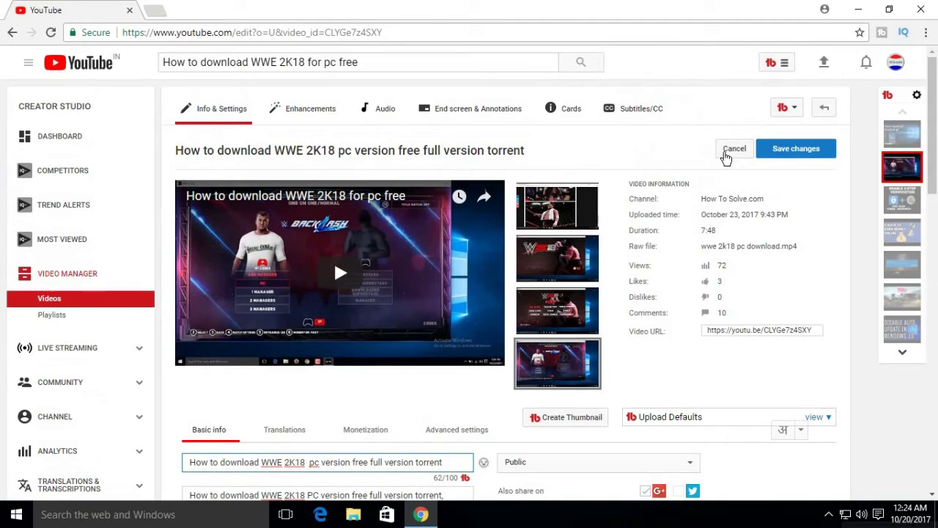
click(778, 149)
scroll(503, 289, down, 4)
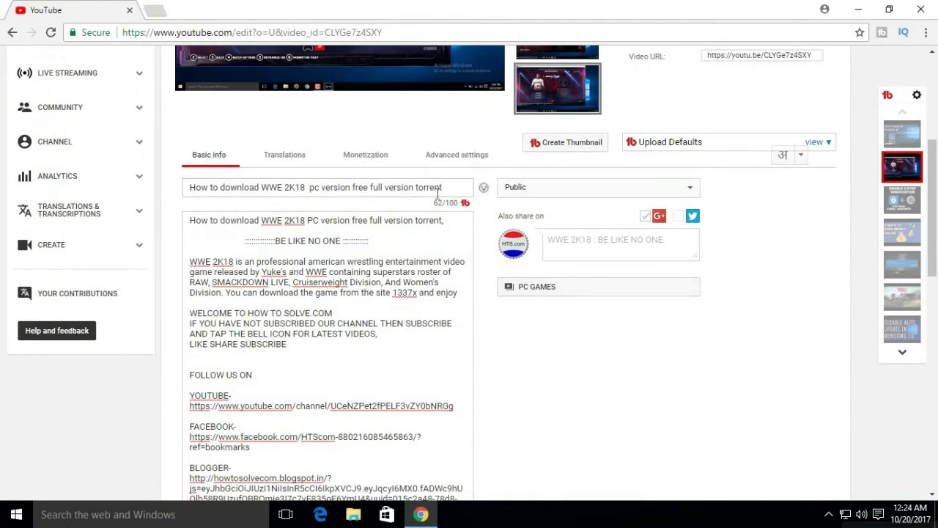
Select the whole new title from its end
click(451, 188)
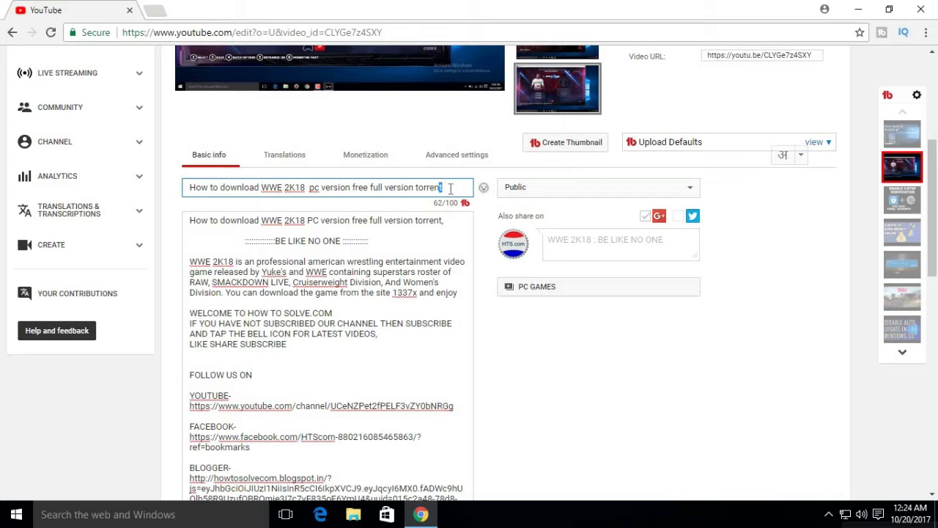
key(ctrl+shift+Left)
key(ctrl+shift+Left)
key(ctrl+shift+Left)
key(ctrl+shift+Left)
key(ctrl+shift+Left)
key(ctrl+shift+Left)
key(ctrl+shift+Left)
key(ctrl+shift+Left)
key(ctrl+shift+Left)
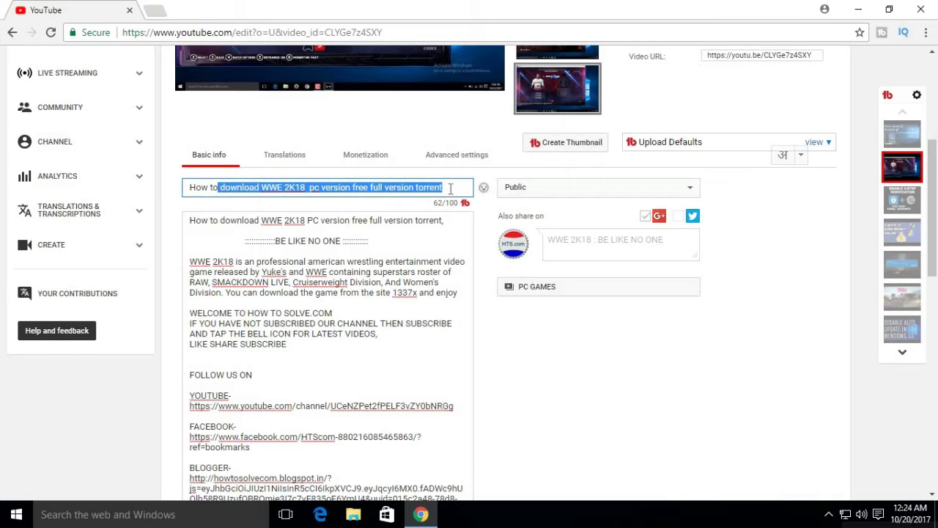
key(ctrl+shift+Left)
key(ctrl+shift+Left)
key(ctrl+c)
scroll(367, 152, up, 4)
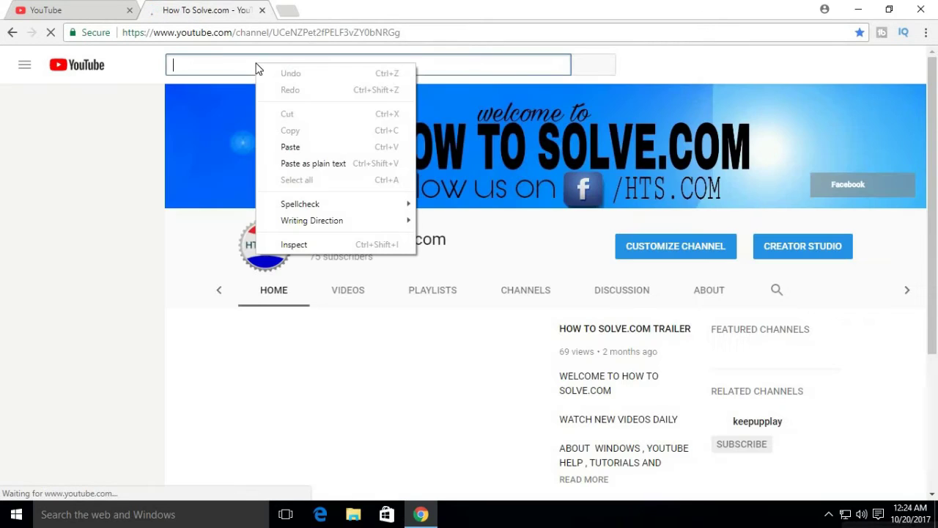
Search YouTube for the new title; the video tops about 4,070 results
click(272, 147)
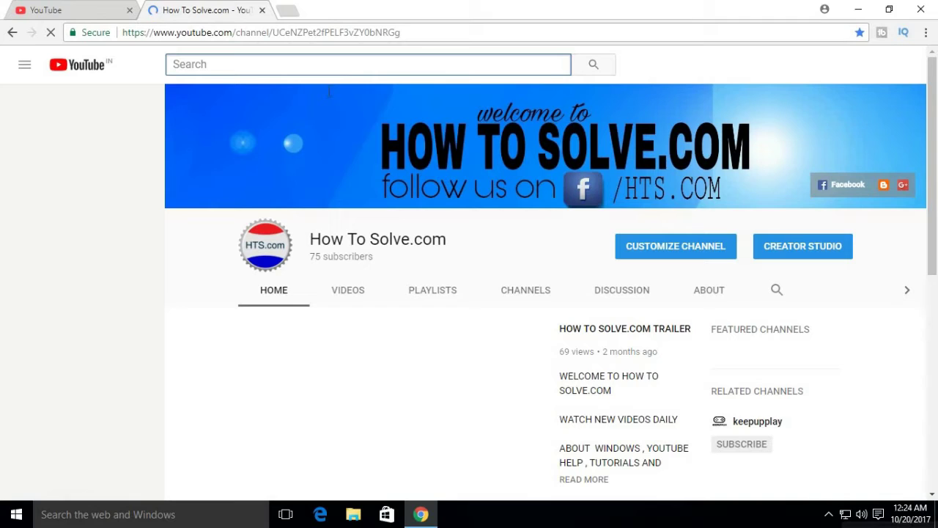
key(ctrl+v)
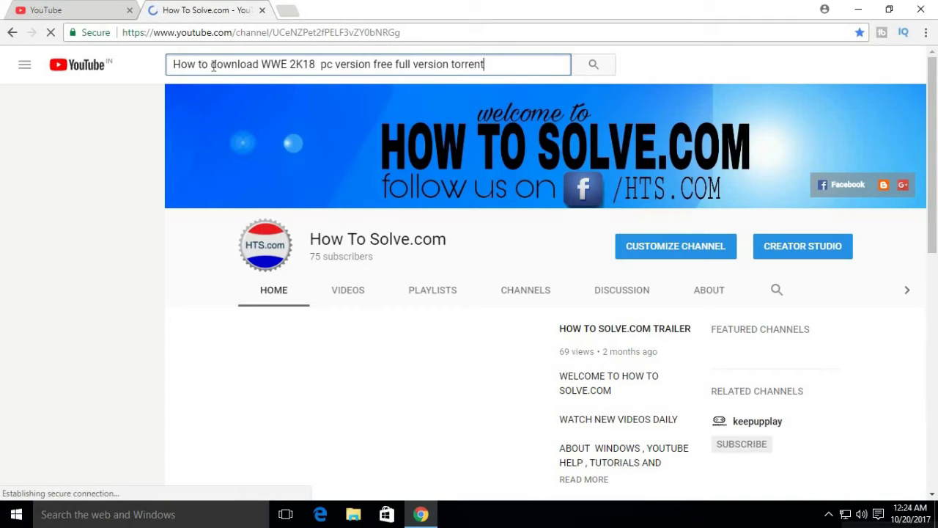
click(585, 71)
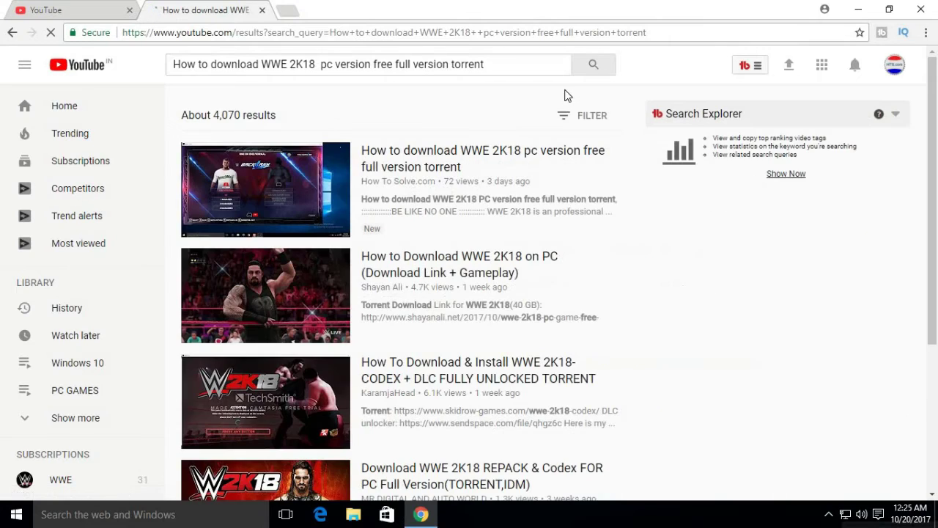
scroll(515, 213, down, 1)
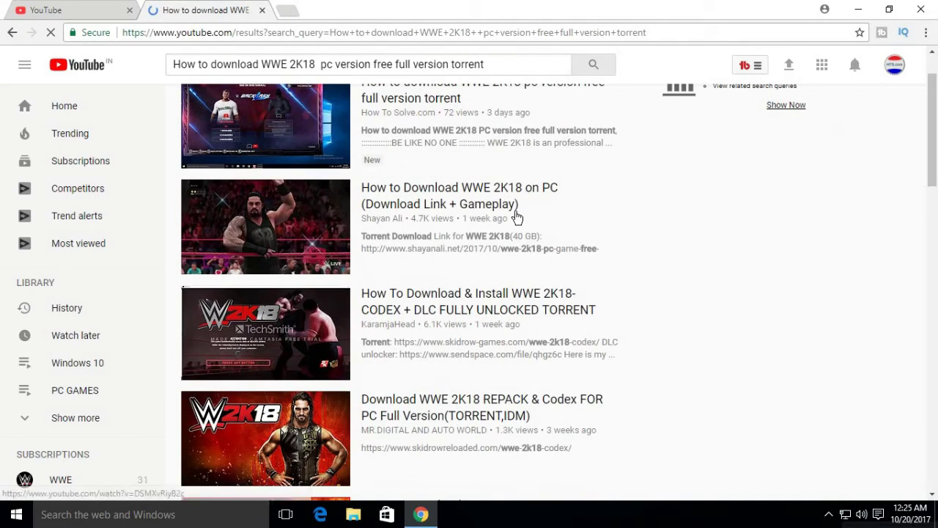
scroll(498, 213, up, 2)
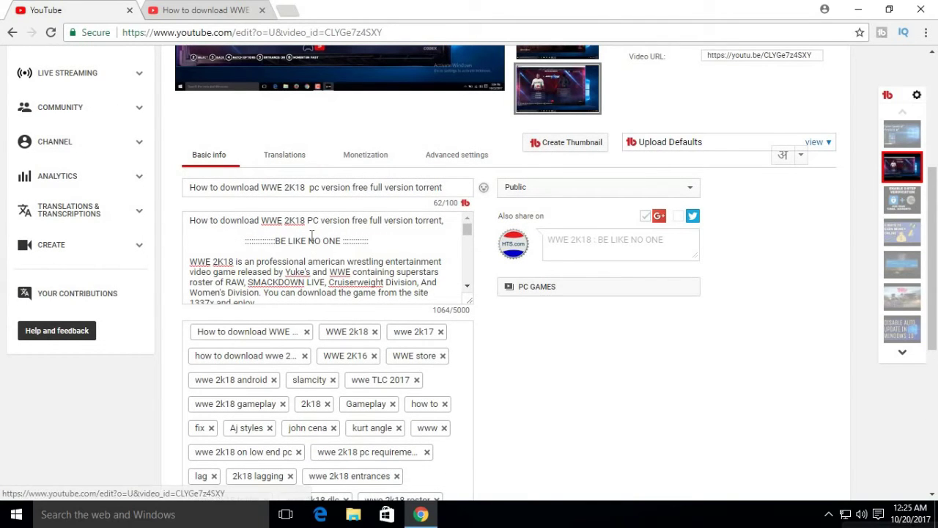
scroll(315, 236, down, 2)
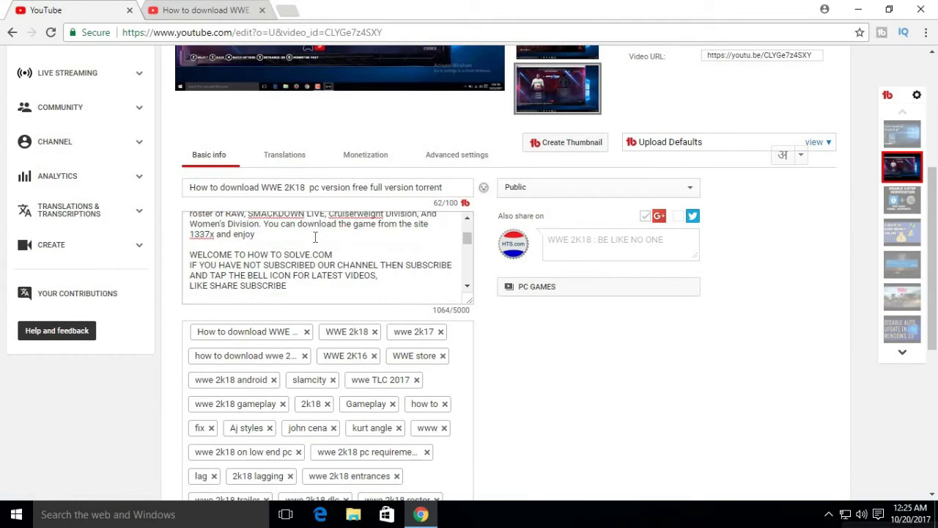
scroll(377, 121, down, 1)
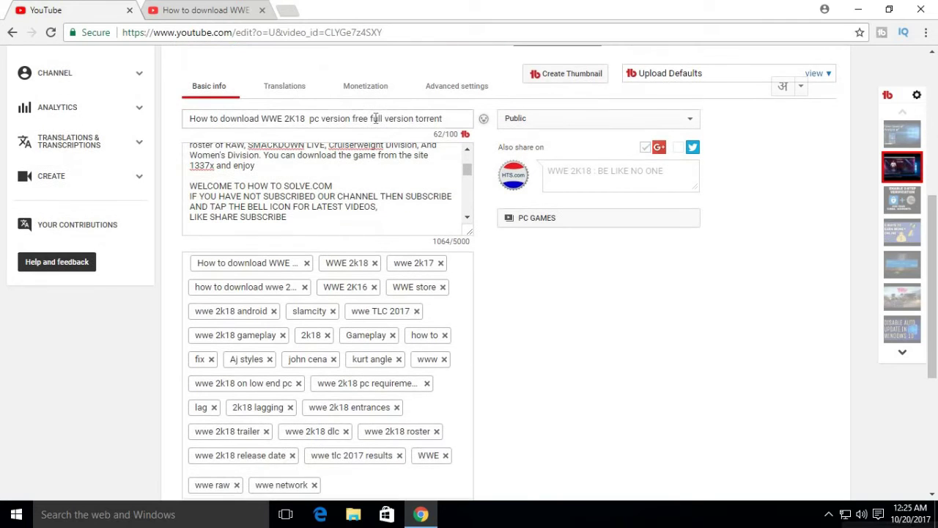
scroll(367, 160, down, 3)
scroll(366, 157, up, 8)
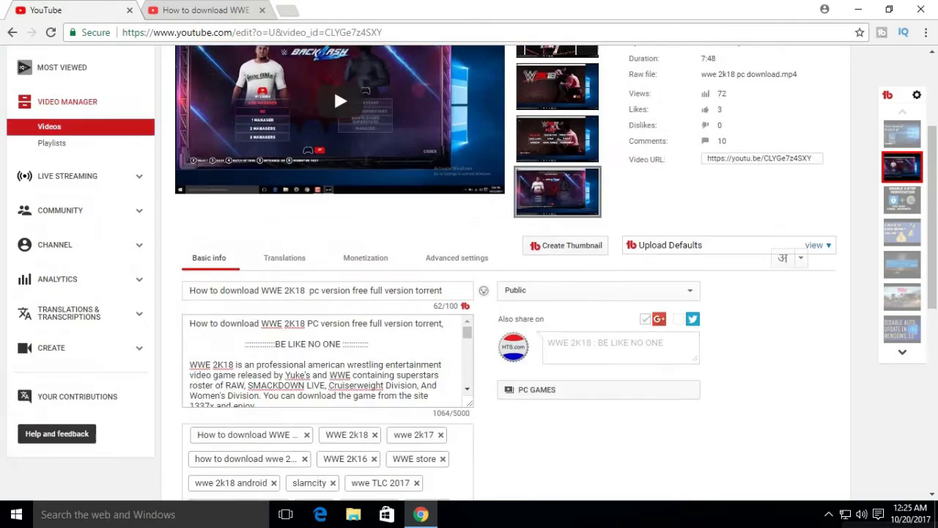
scroll(356, 233, down, 2)
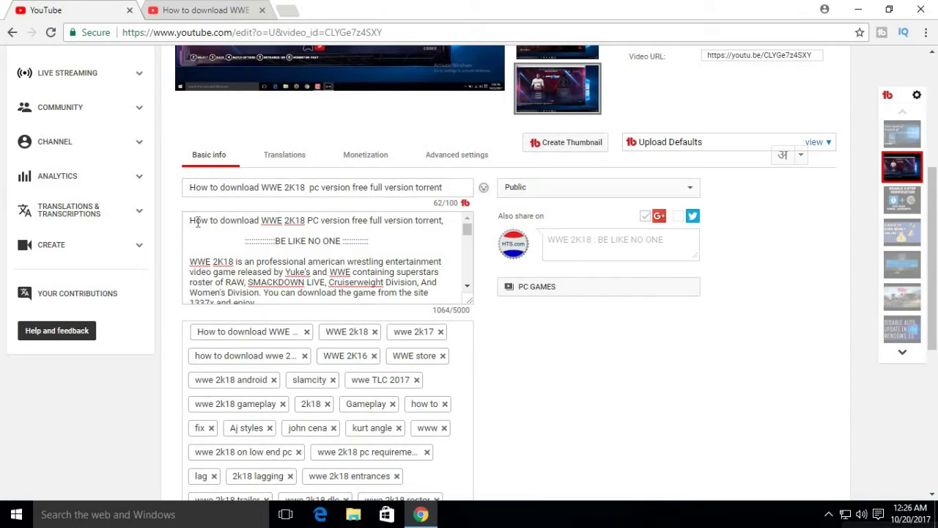
scroll(433, 220, down, 2)
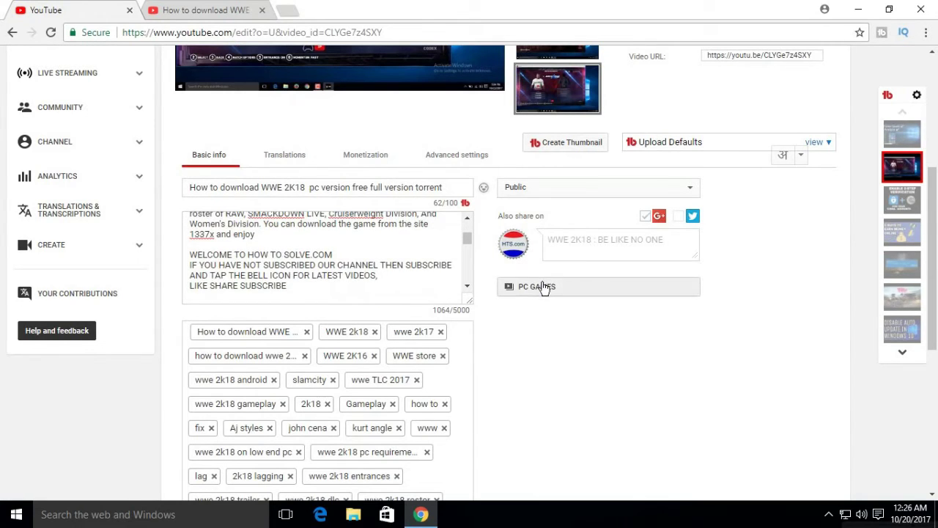
scroll(282, 148, down, 2)
scroll(282, 149, up, 2)
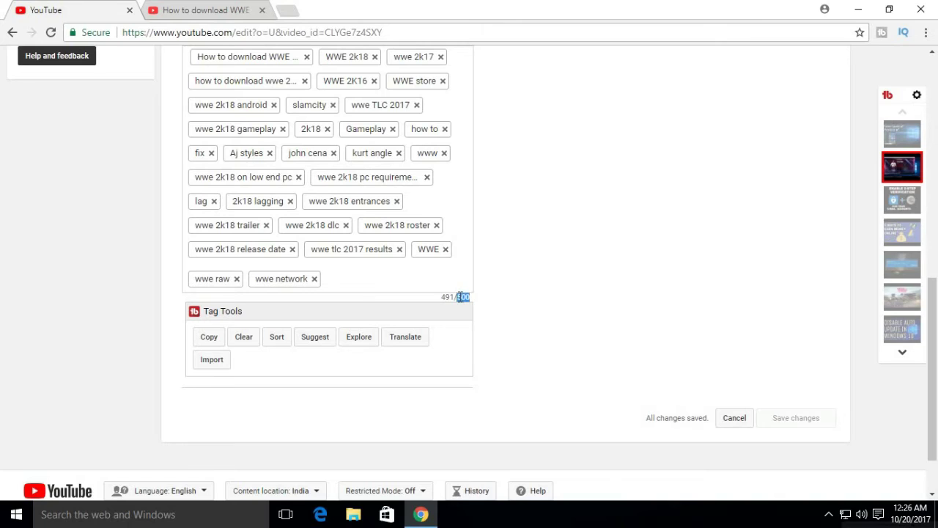
drag(440, 297, 514, 304)
click(514, 304)
scroll(401, 300, up, 1)
scroll(400, 300, up, 1)
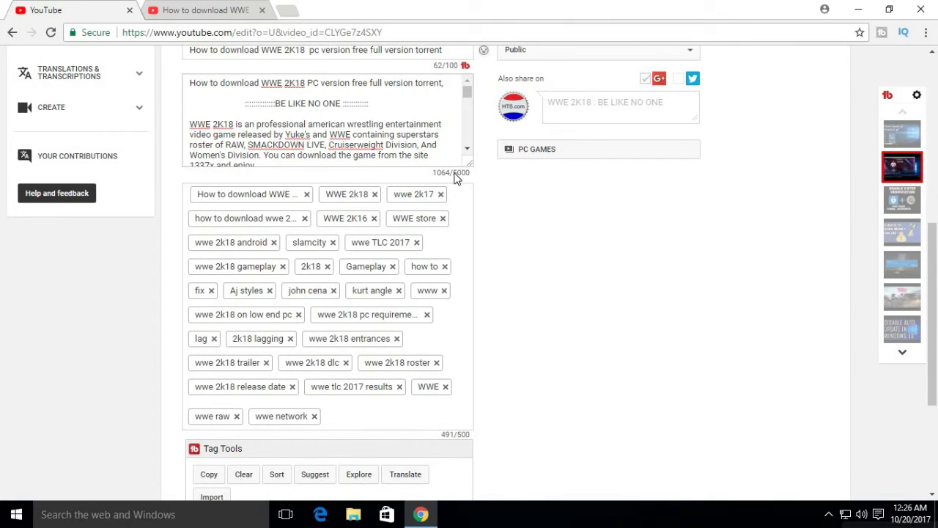
mouse_move(451, 174)
mouse_down()
mouse_move(470, 177)
mouse_move(452, 180)
mouse_up()
click(514, 220)
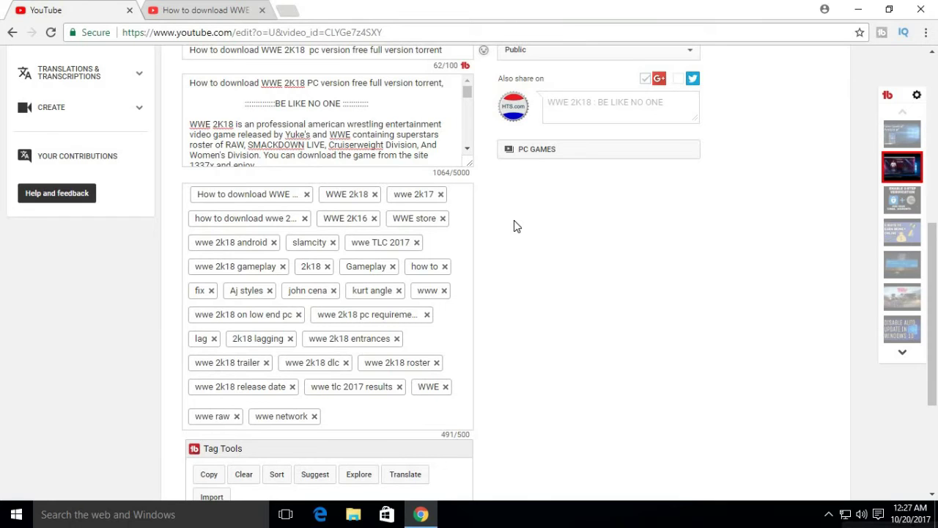
scroll(515, 226, down, 3)
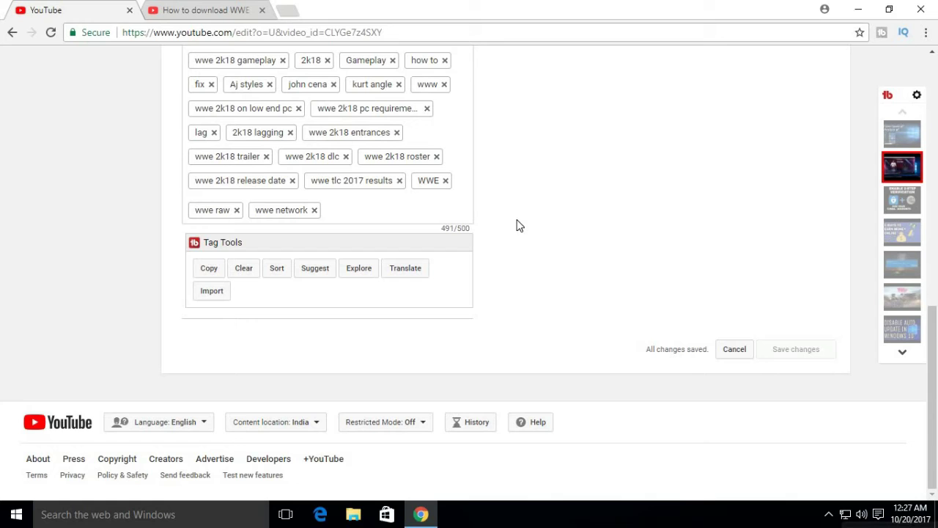
scroll(517, 225, up, 5)
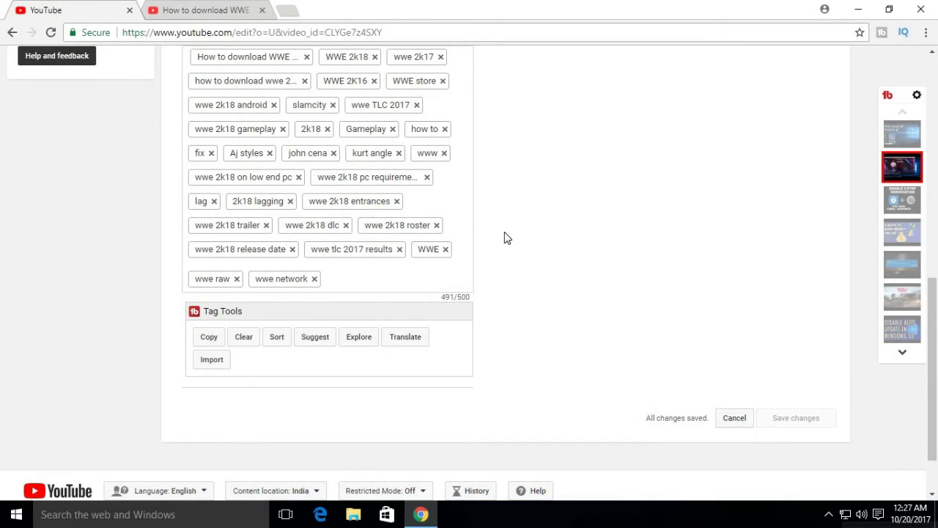
scroll(504, 237, up, 5)
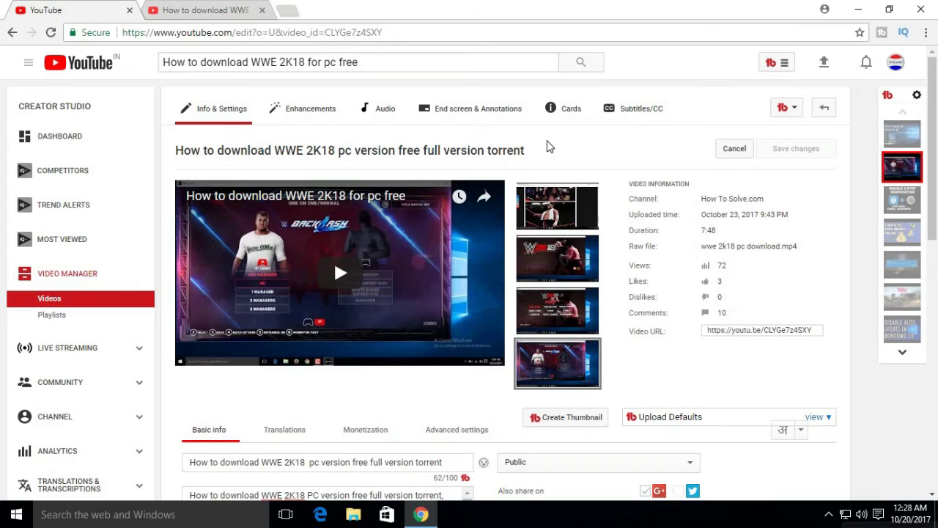
scroll(549, 147, down, 2)
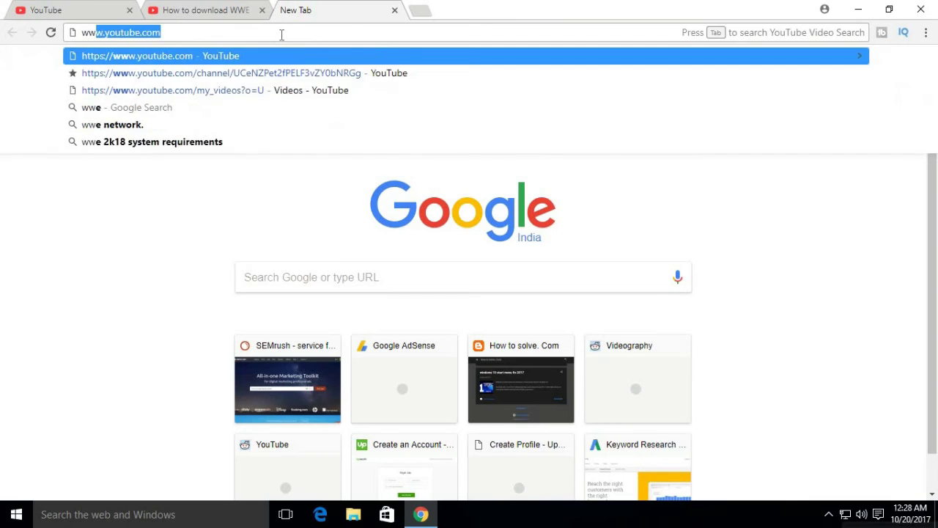
Search Google for 'wwe 2k18', look over the results, then close that Google tab
key(BackSpace)
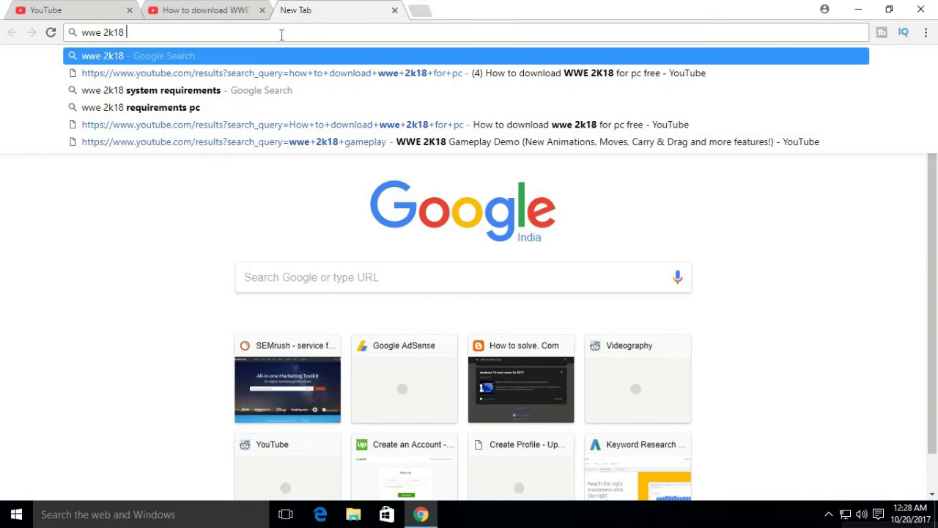
key(Return)
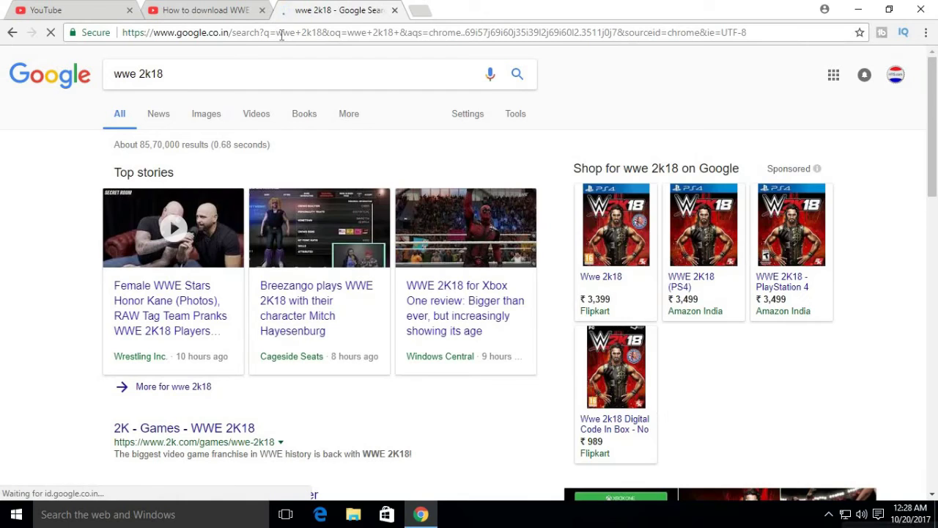
scroll(265, 143, down, 4)
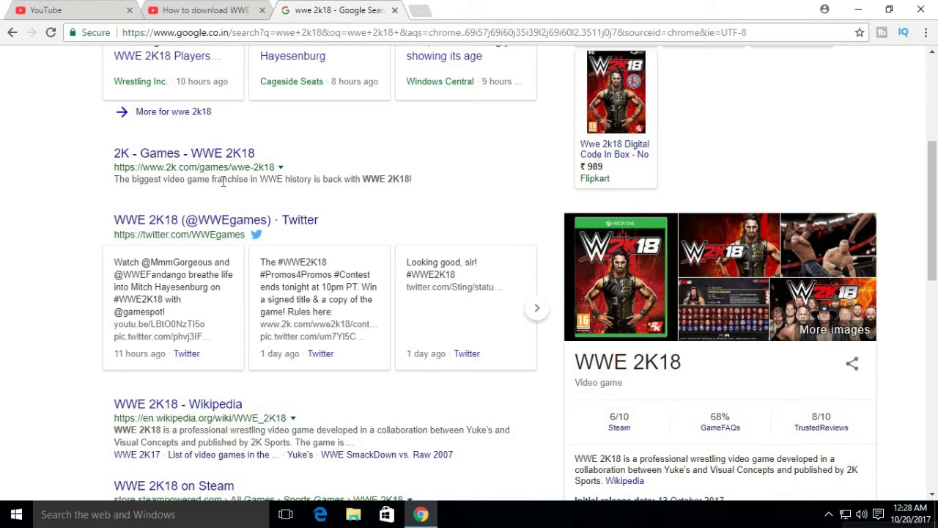
scroll(318, 218, up, 3)
scroll(381, 235, down, 2)
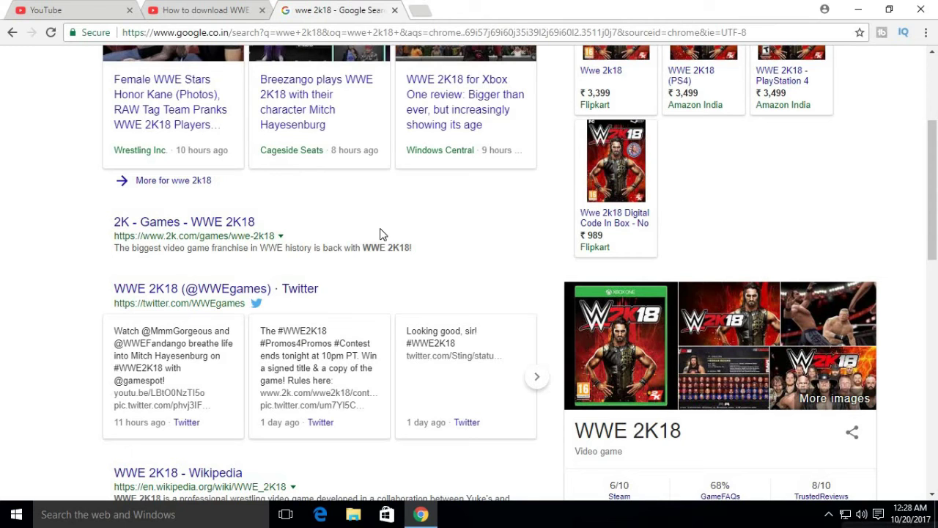
scroll(381, 235, up, 2)
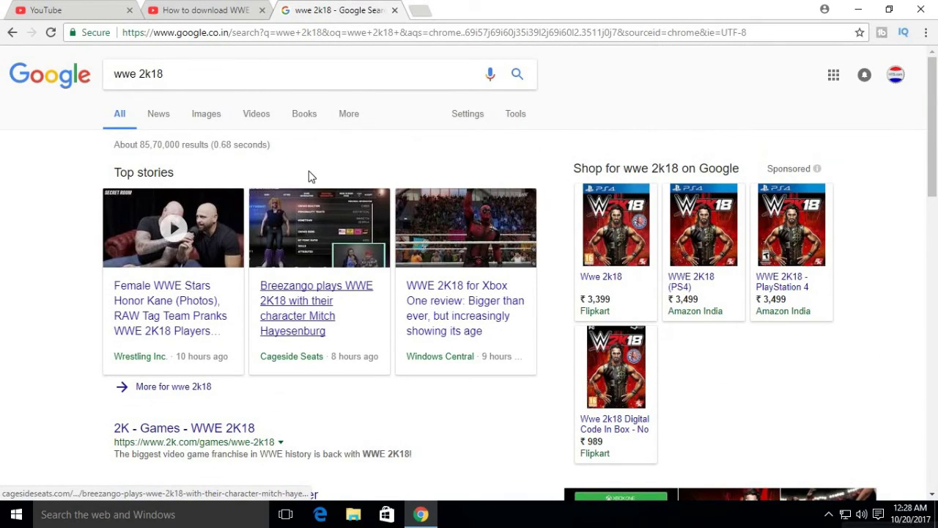
scroll(310, 176, down, 4)
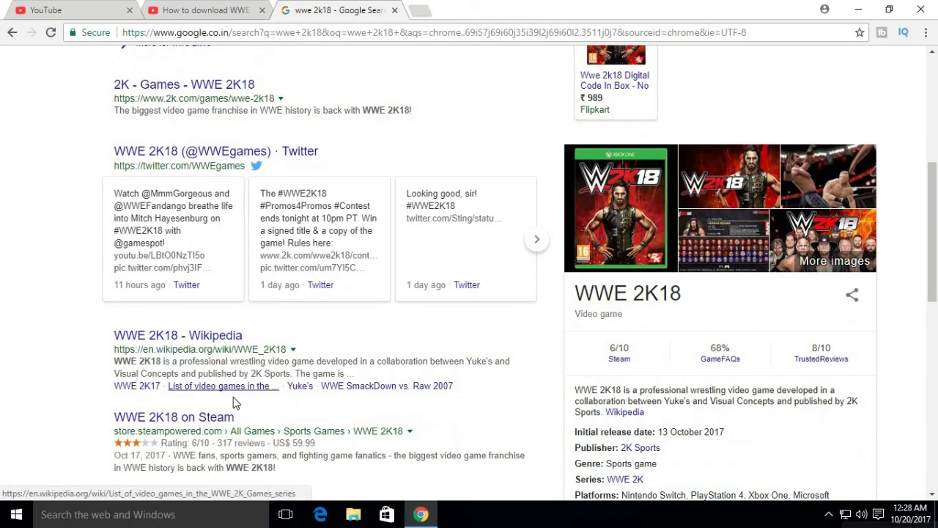
scroll(247, 291, up, 5)
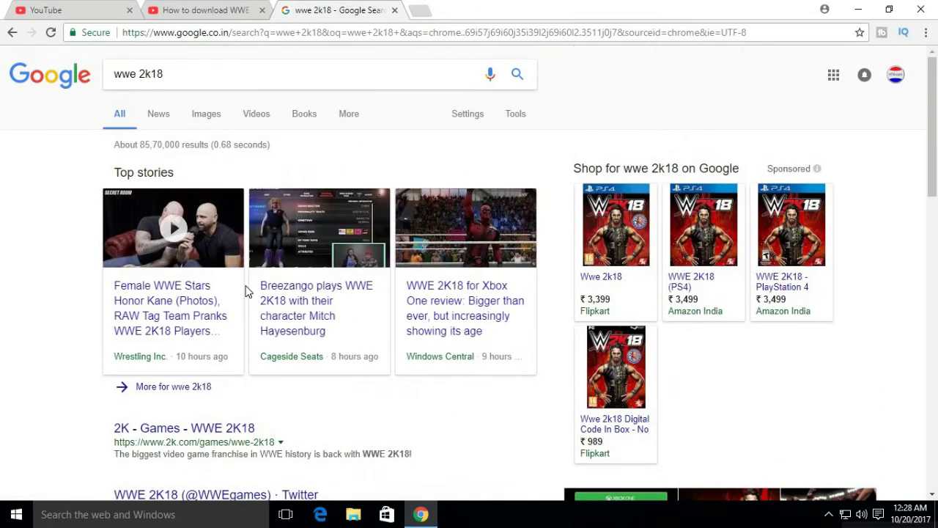
click(394, 11)
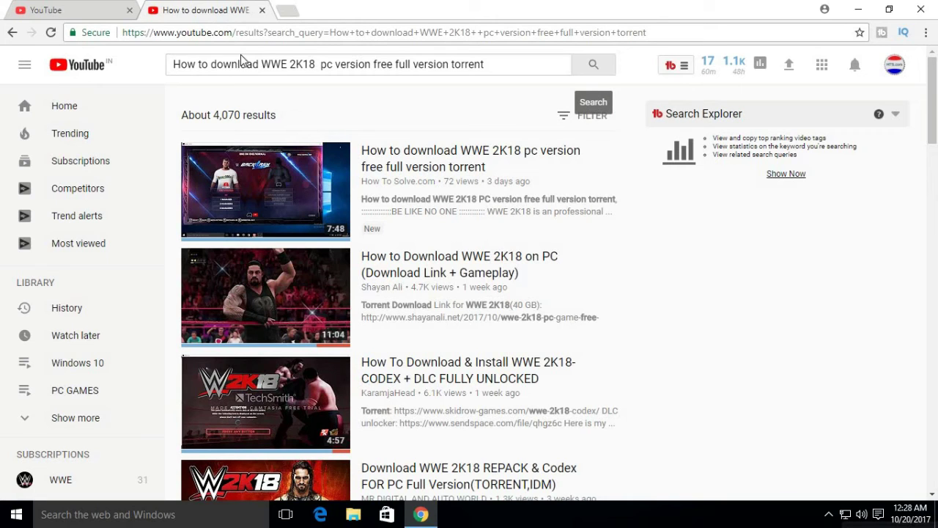
Return to the retitled video's edit page and review its description and tags (491/500 characters)
click(35, 13)
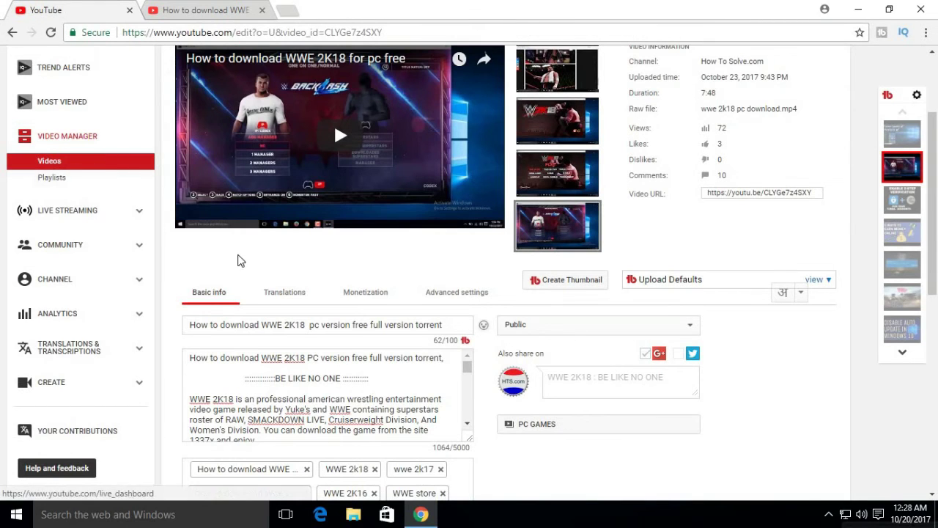
scroll(350, 277, down, 2)
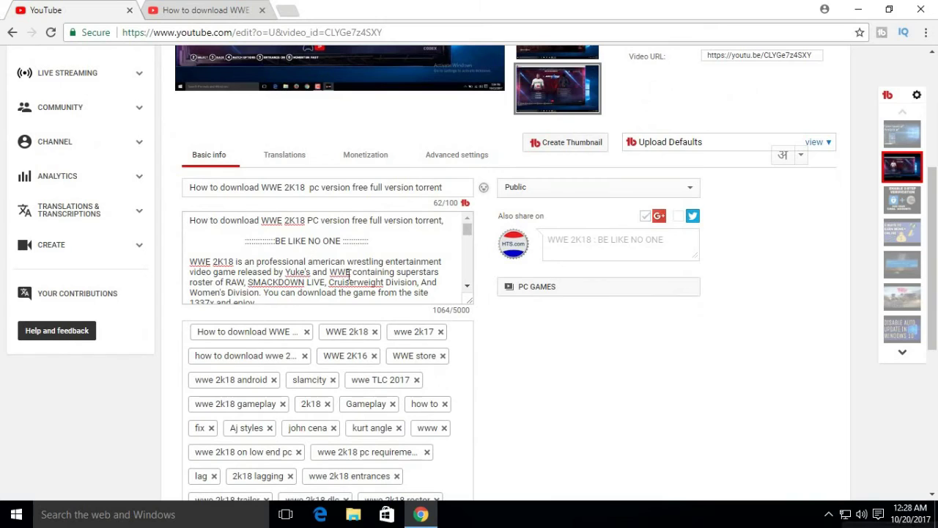
scroll(350, 275, down, 3)
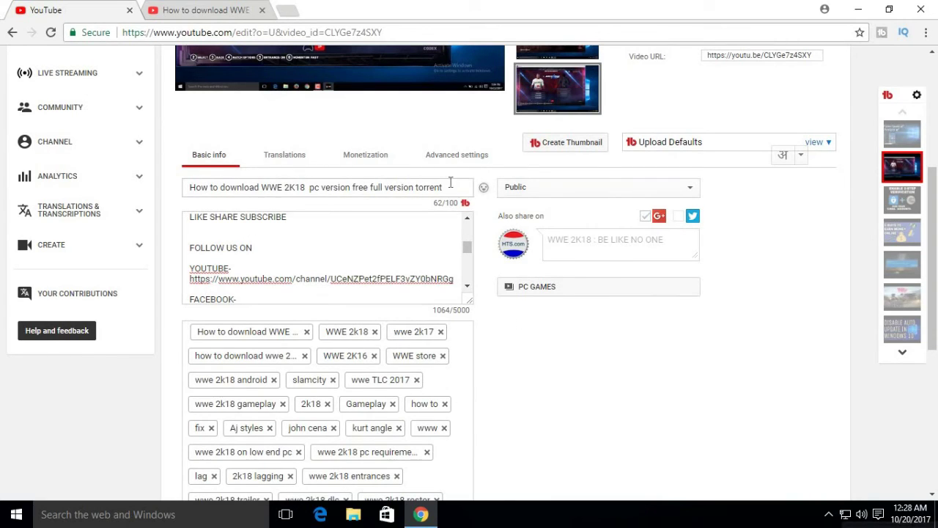
scroll(444, 236, up, 5)
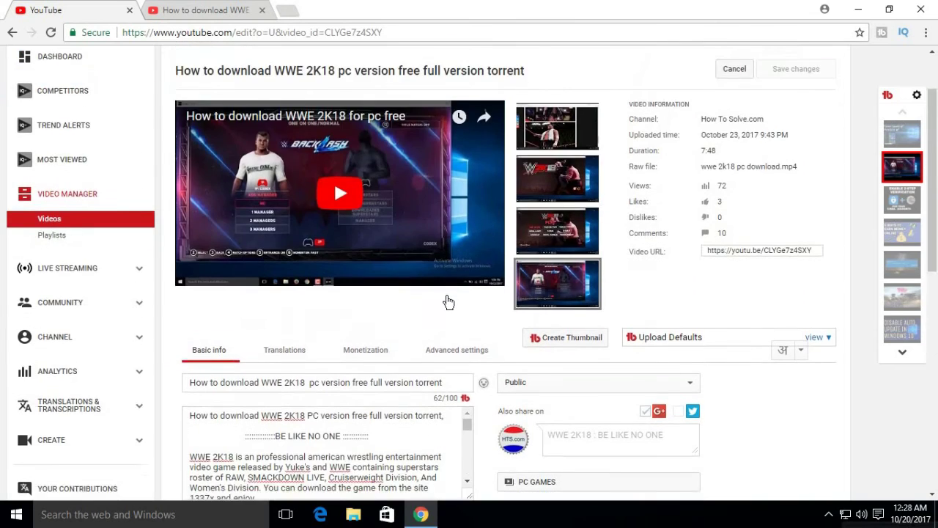
scroll(448, 302, down, 2)
scroll(509, 335, down, 2)
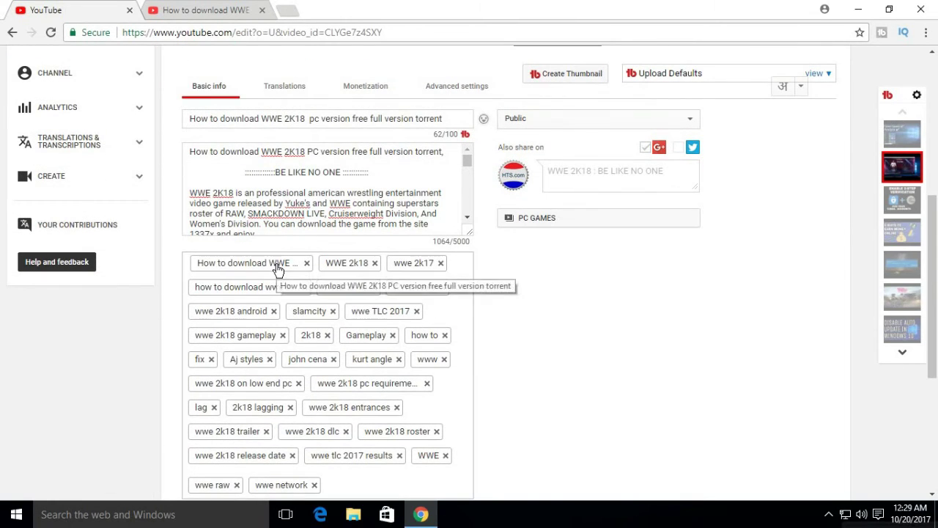
scroll(392, 374, down, 2)
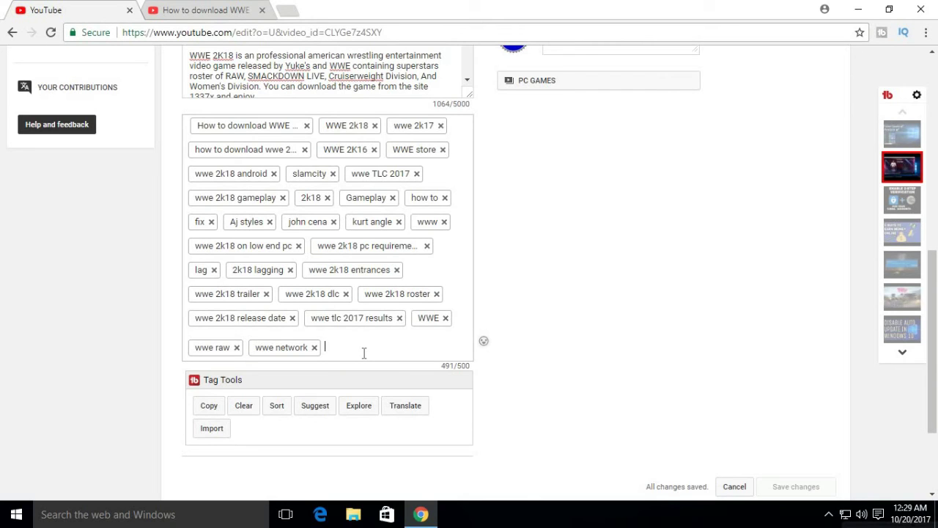
scroll(538, 404, down, 1)
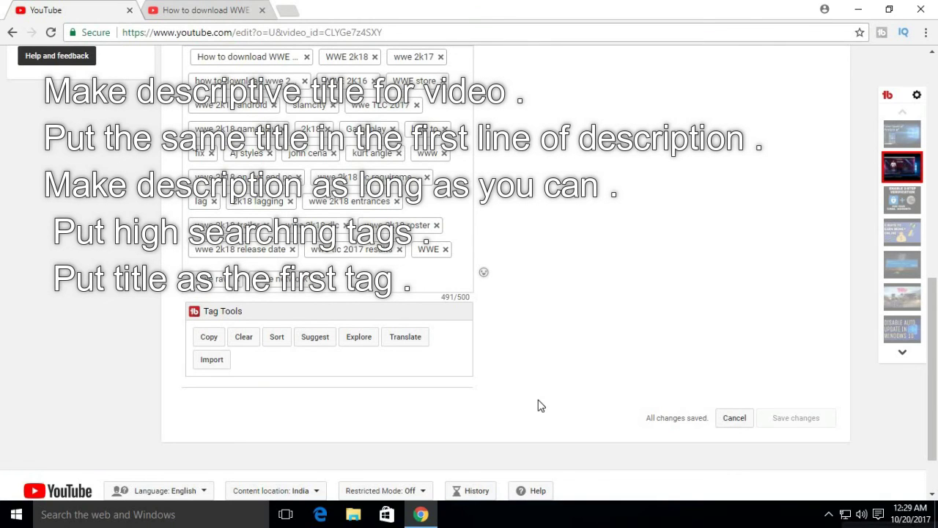
scroll(538, 401, up, 4)
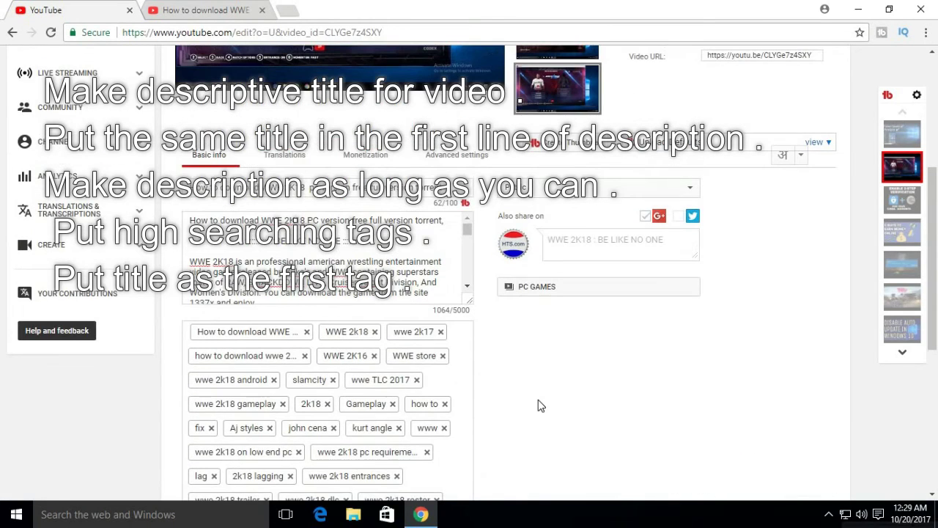
scroll(540, 406, up, 1)
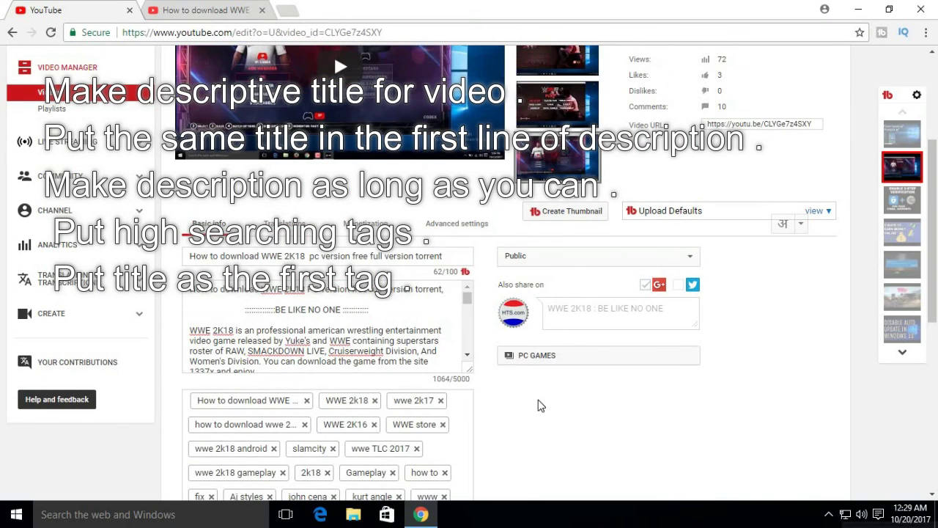
scroll(539, 406, up, 3)
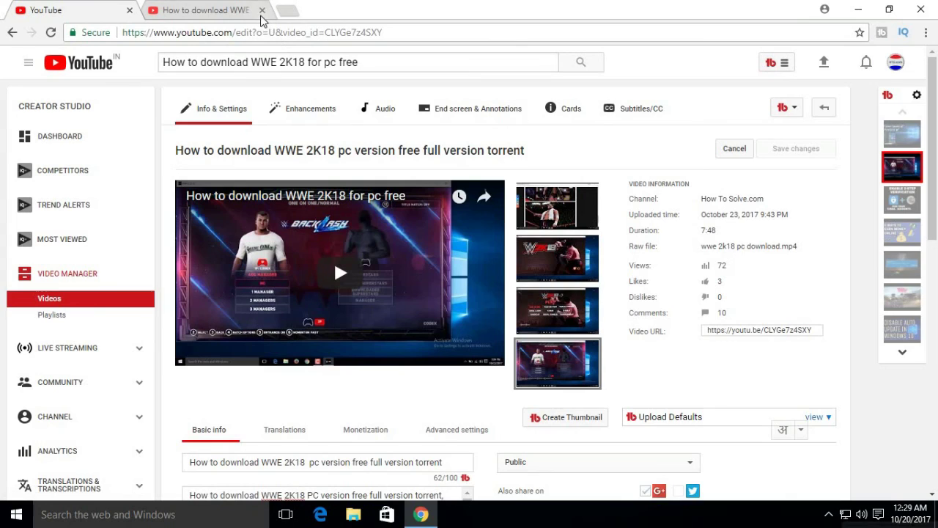
Close the YouTube search results tab, minimize Chrome, and refresh the Windows desktop
click(262, 10)
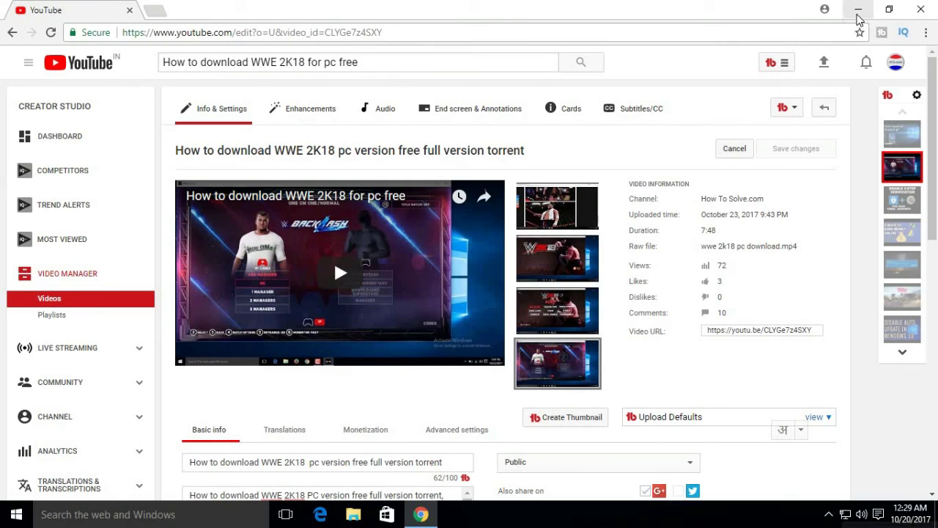
click(858, 13)
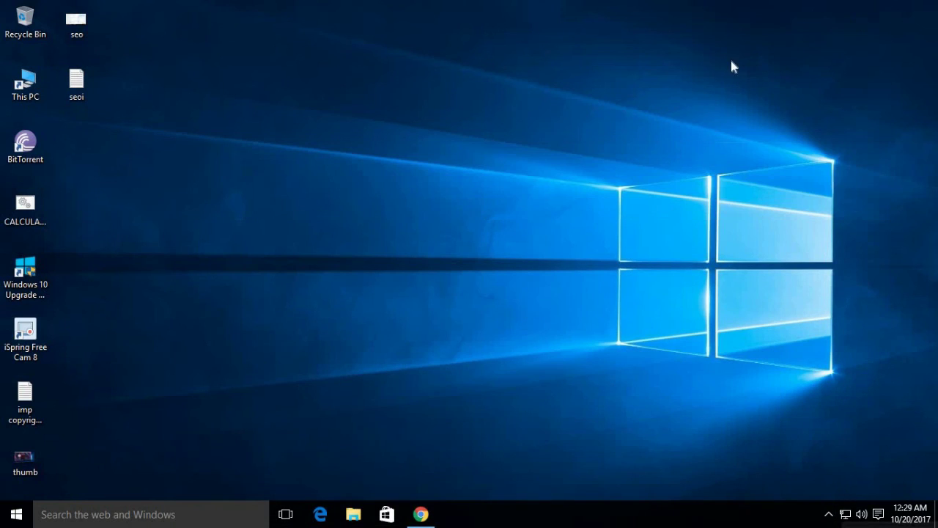
right_click(726, 55)
click(751, 96)
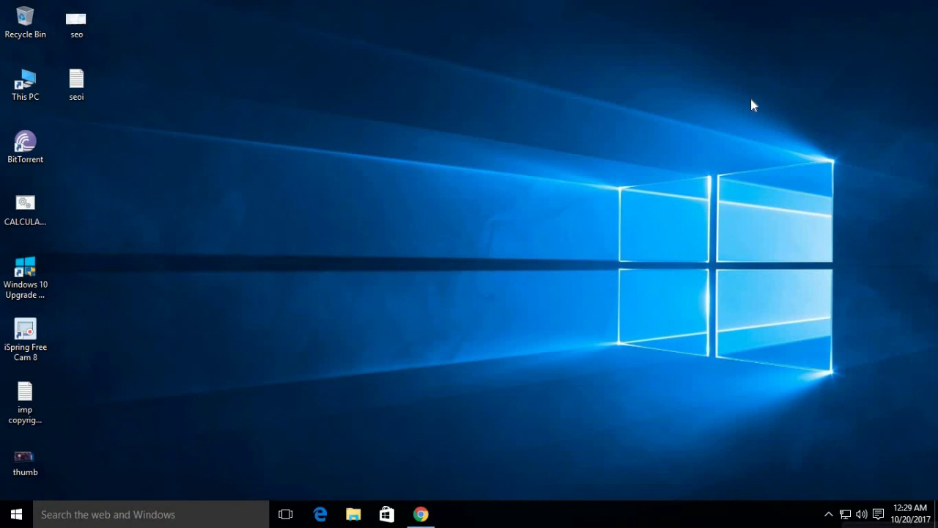